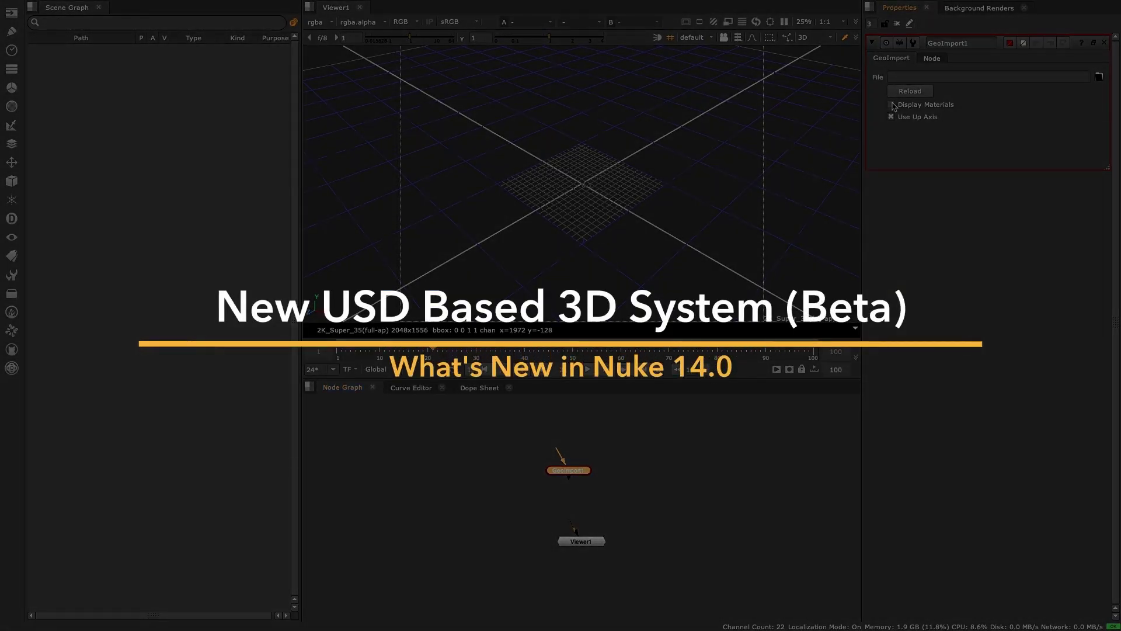
Step: Load MAIN_STAGE.usda into the GeoImport node and display the imported stage in the viewer
left_click(1100, 77)
double_click(485, 145)
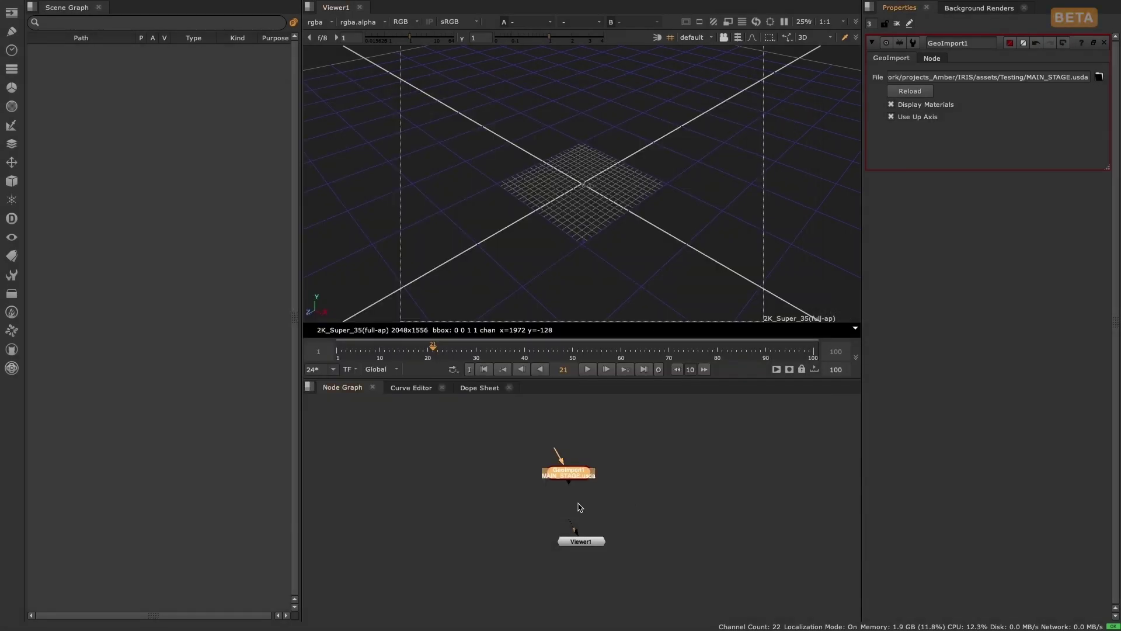
key("1")
key("1")
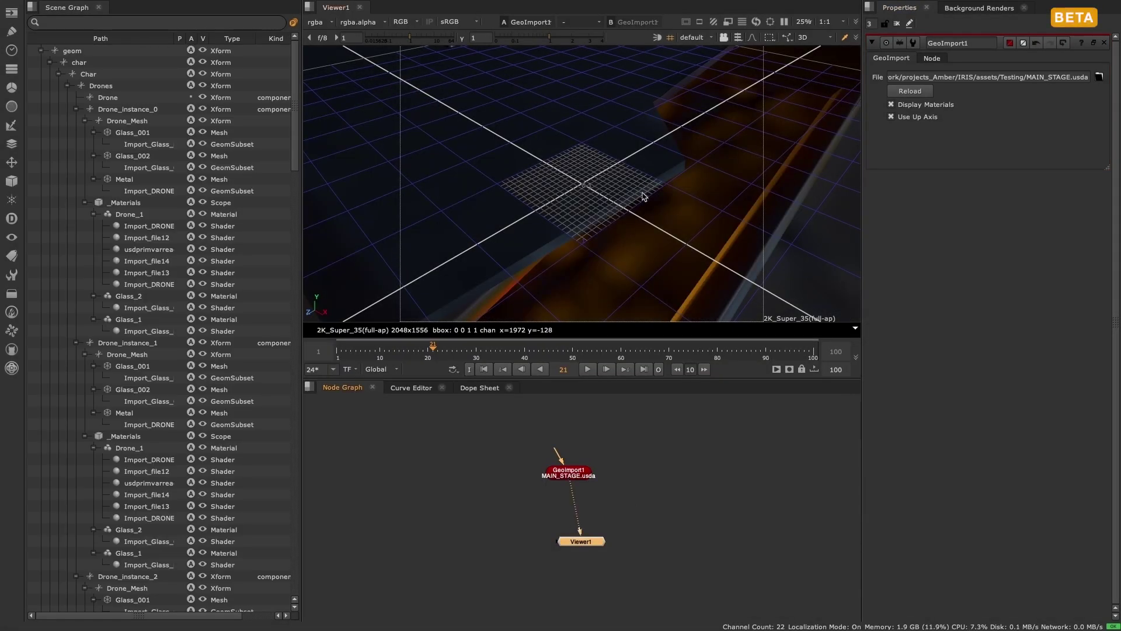
Step: Hide the viewer grid and examine the imported hangar scene around the docked ship
scroll(642, 196, "down", 5)
left_click(670, 37)
scroll(619, 202, "down", 3)
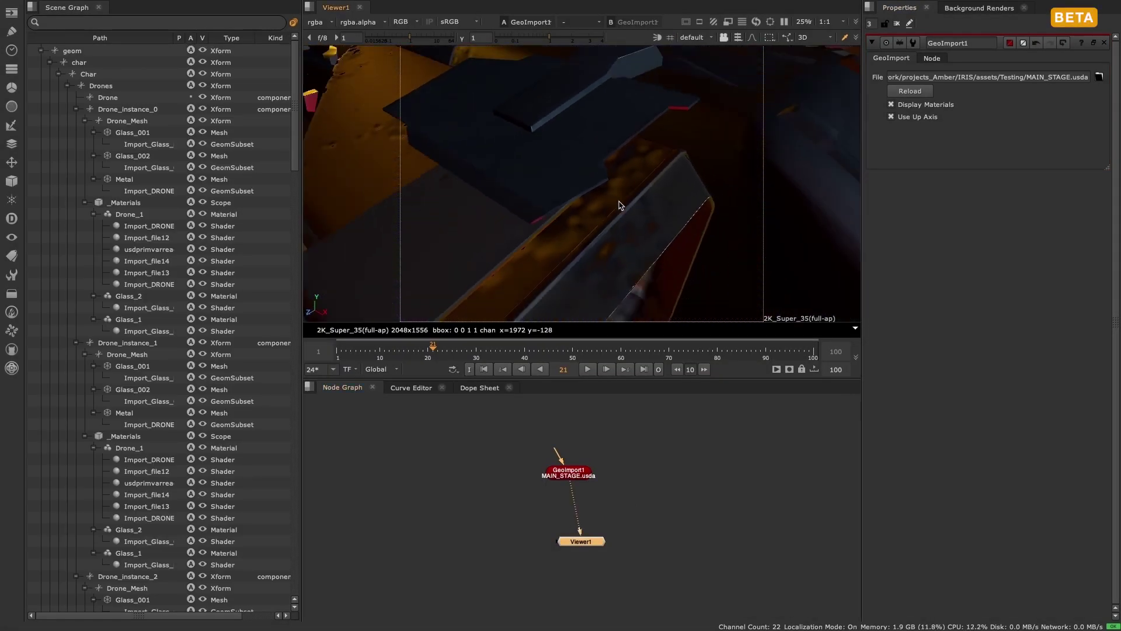
scroll(620, 205, "down", 5)
scroll(620, 204, "up", 8)
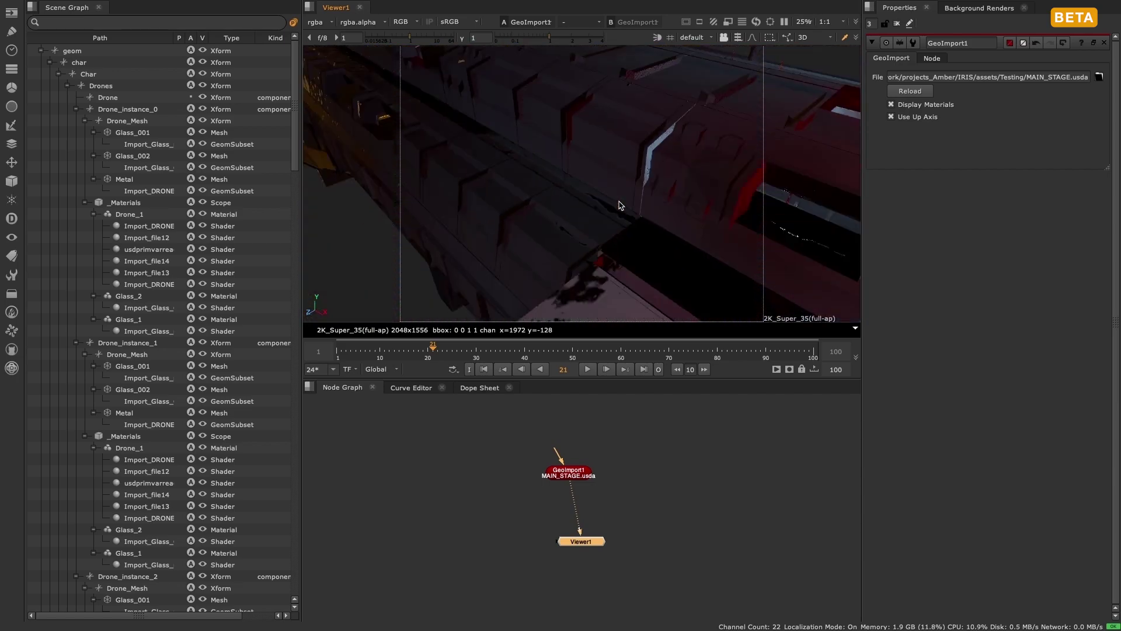
left_click_drag(620, 204, 595, 174, "ctrl")
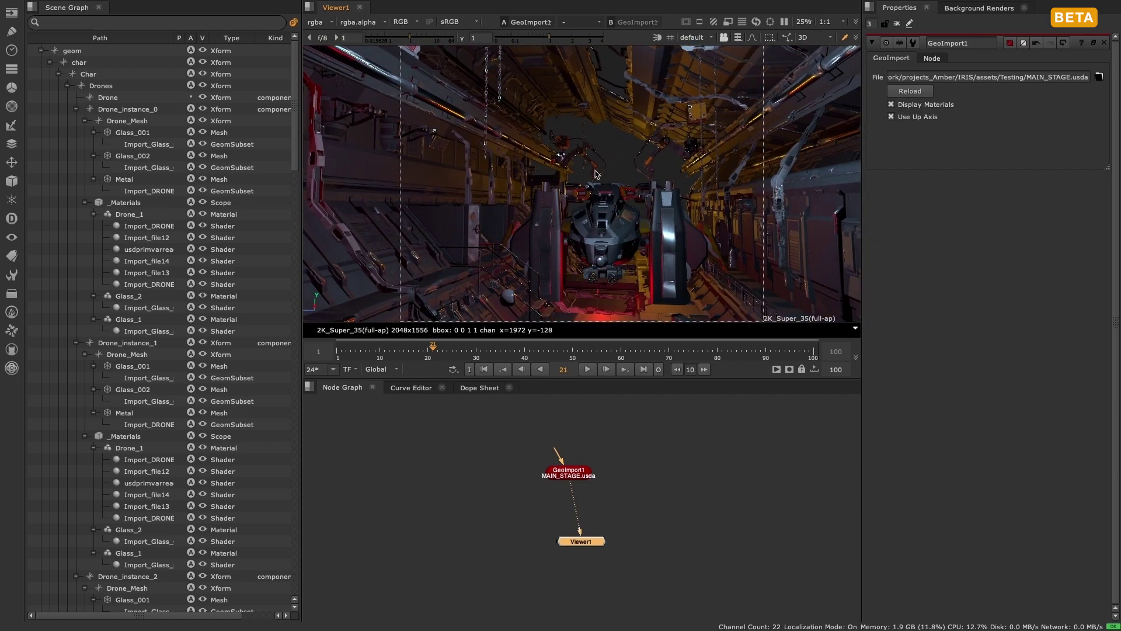
scroll(595, 173, "up", 6)
scroll(617, 155, "down", 5)
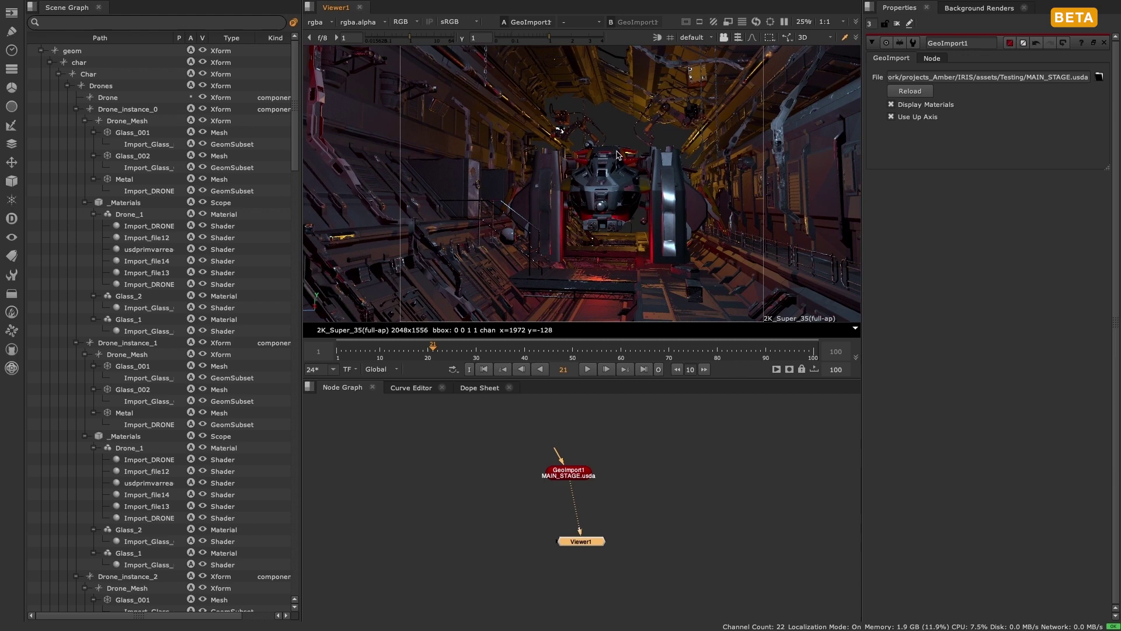
scroll(618, 154, "up", 5)
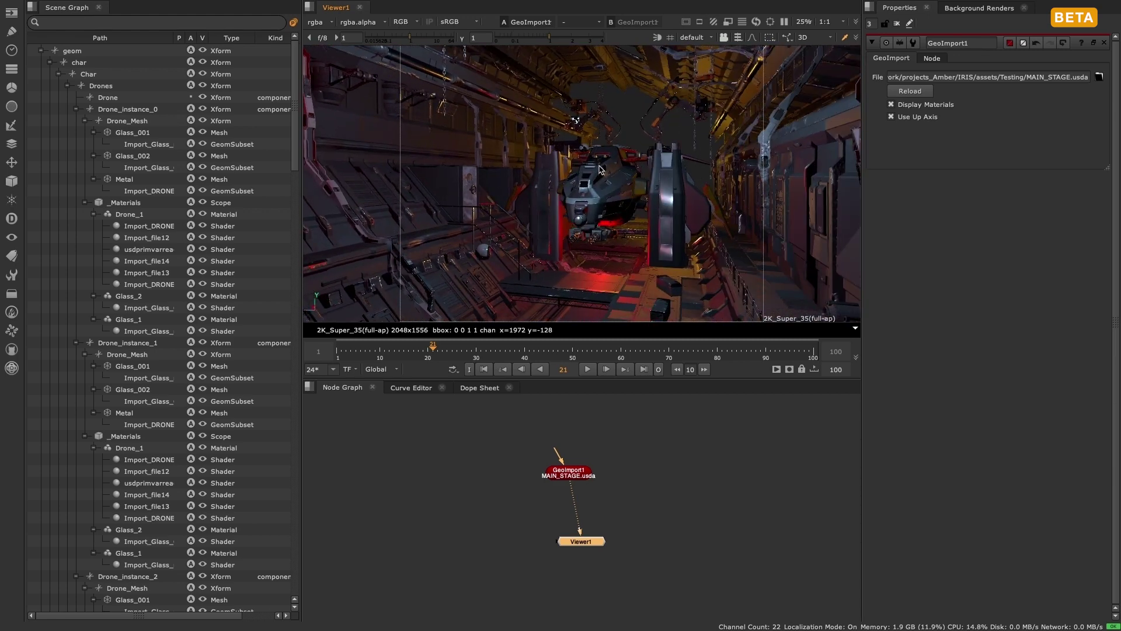
scroll(620, 155, "down", 5)
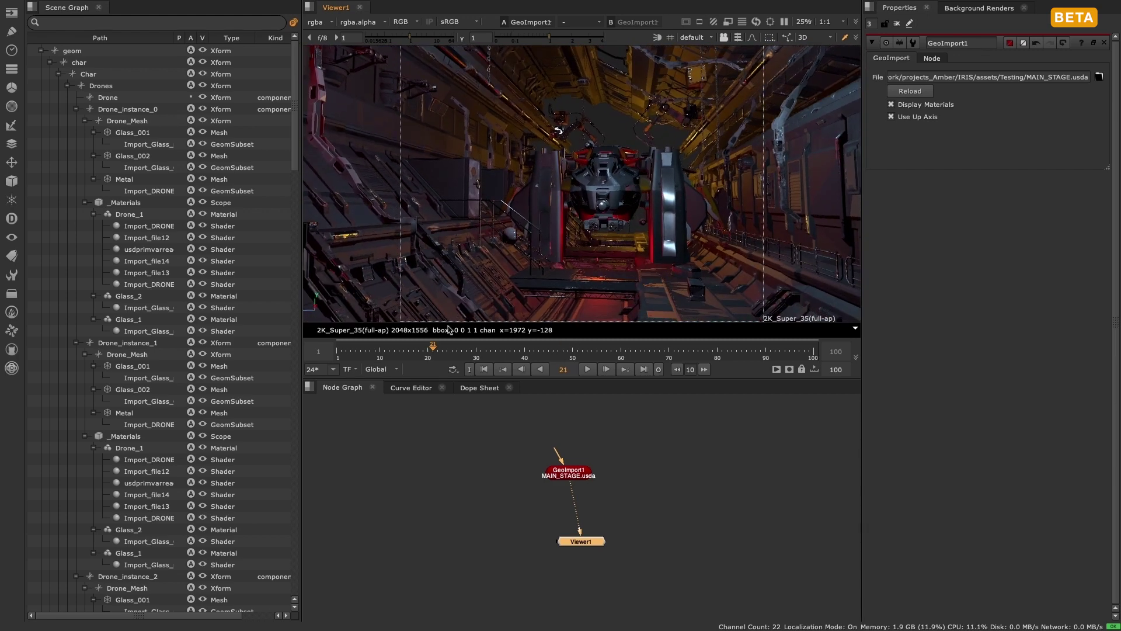
Step: Play the stage's animation from frame 3
left_click(345, 350)
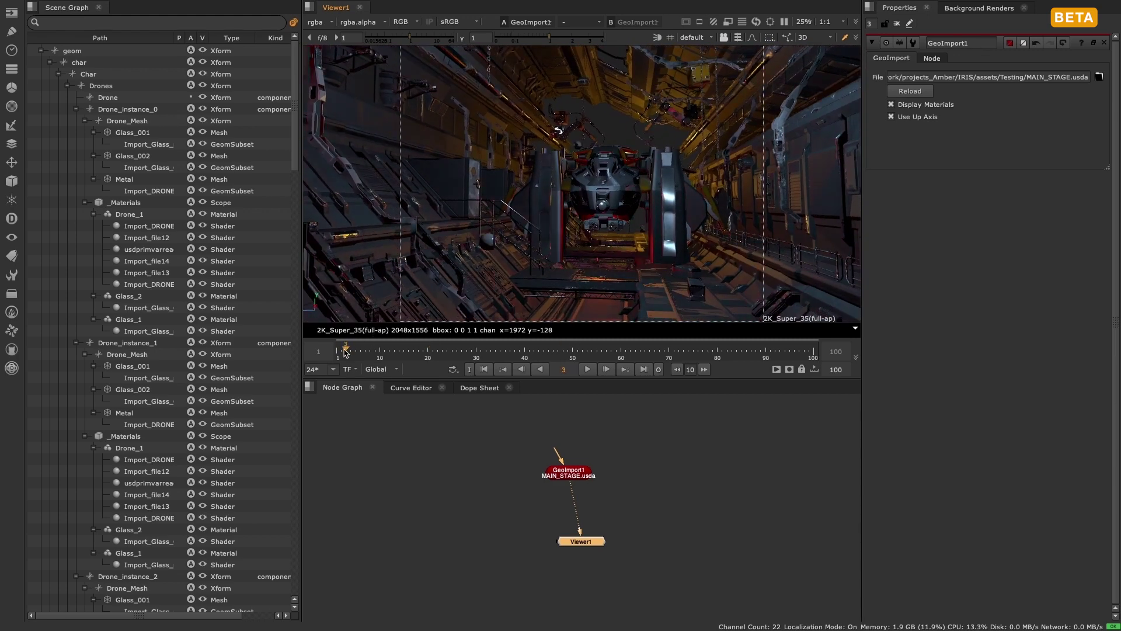
left_click(588, 369)
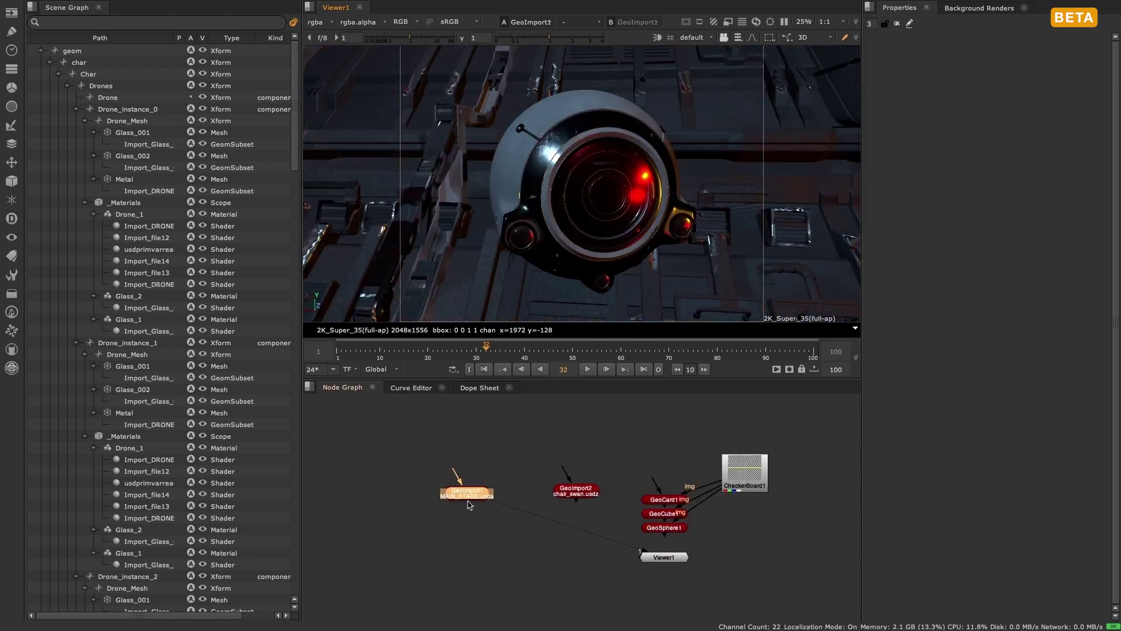
Step: Add a GeoBindMaterial node below GeoImport1 and set its mask to /geom/char/Char/Drones/Drone_instance_0
key("Tab")
type("geobind")
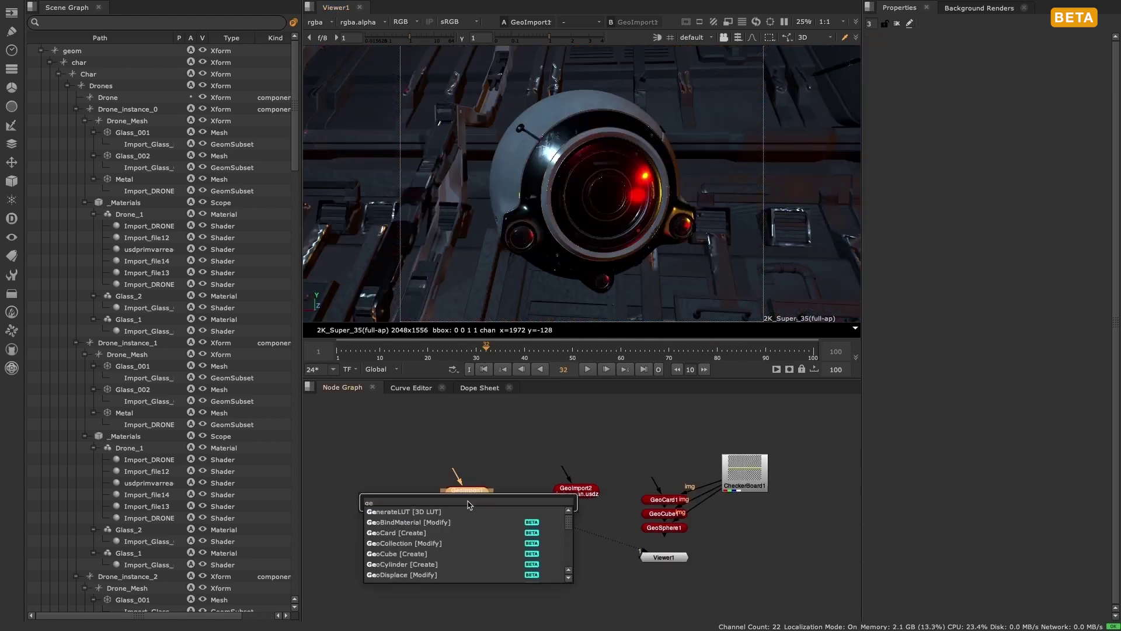
key("Return")
left_click(474, 506)
left_click_drag(475, 505, 471, 559)
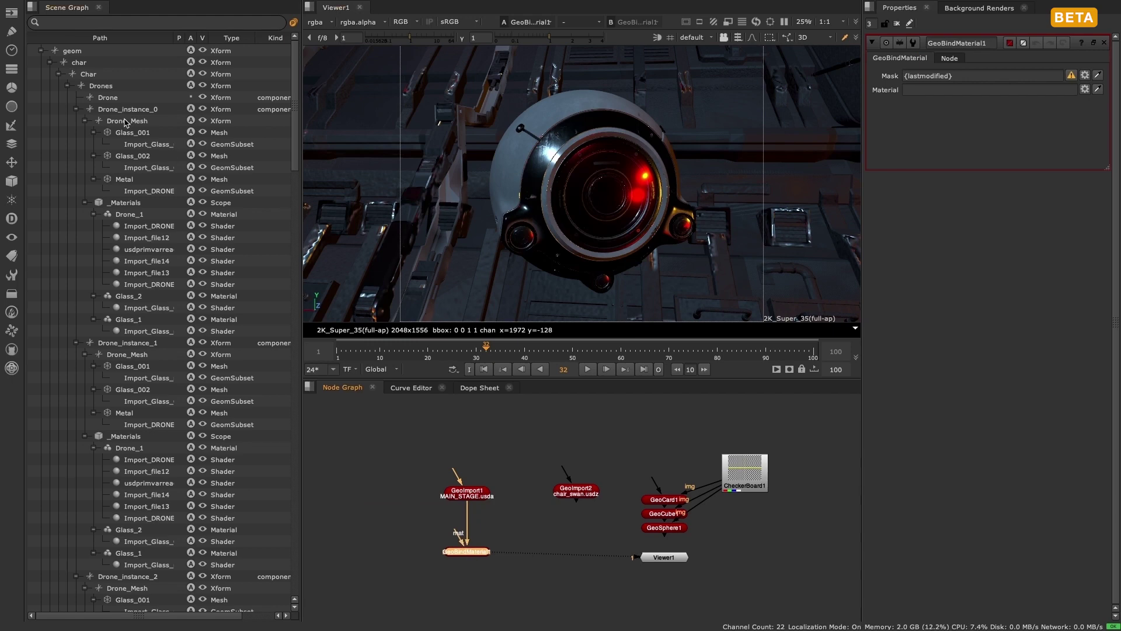
left_click_drag(125, 111, 934, 76)
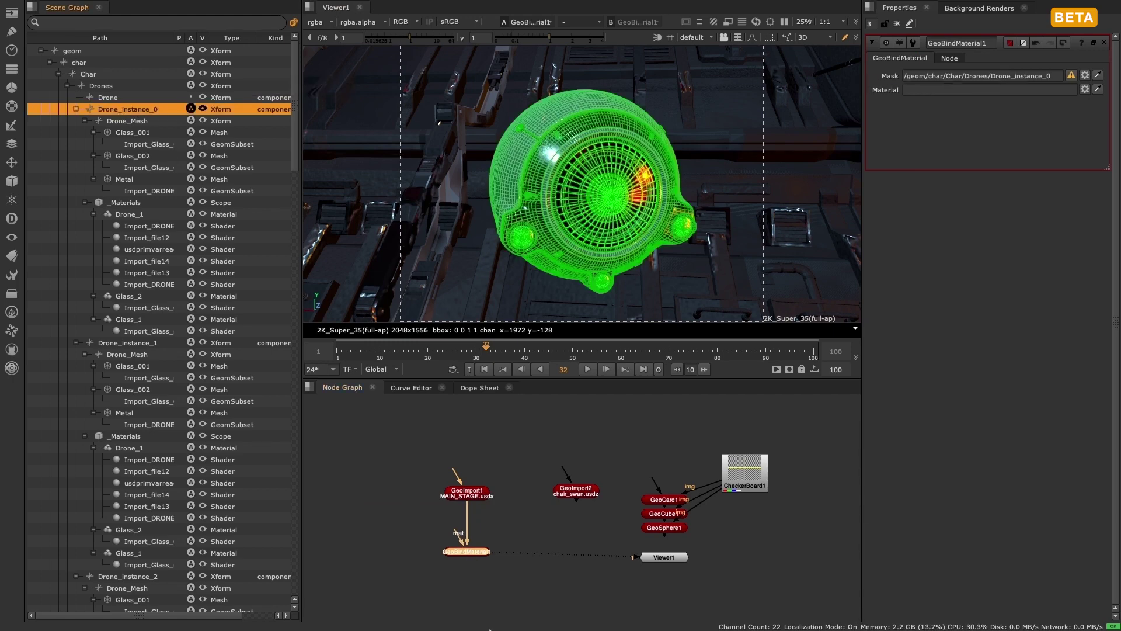
Step: Add a PreviewSurface node, connect it to the mat input of GeoBindMaterial1, and clear the drone selection
key("Tab")
type("prev")
key("Down")
key("Return")
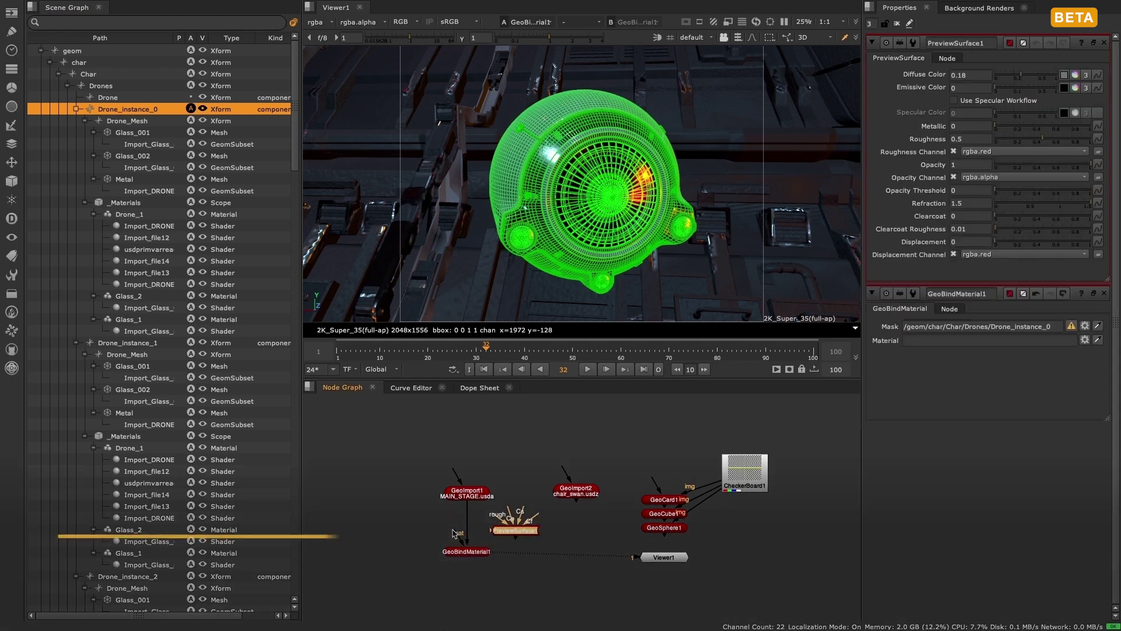
left_click_drag(457, 533, 509, 531)
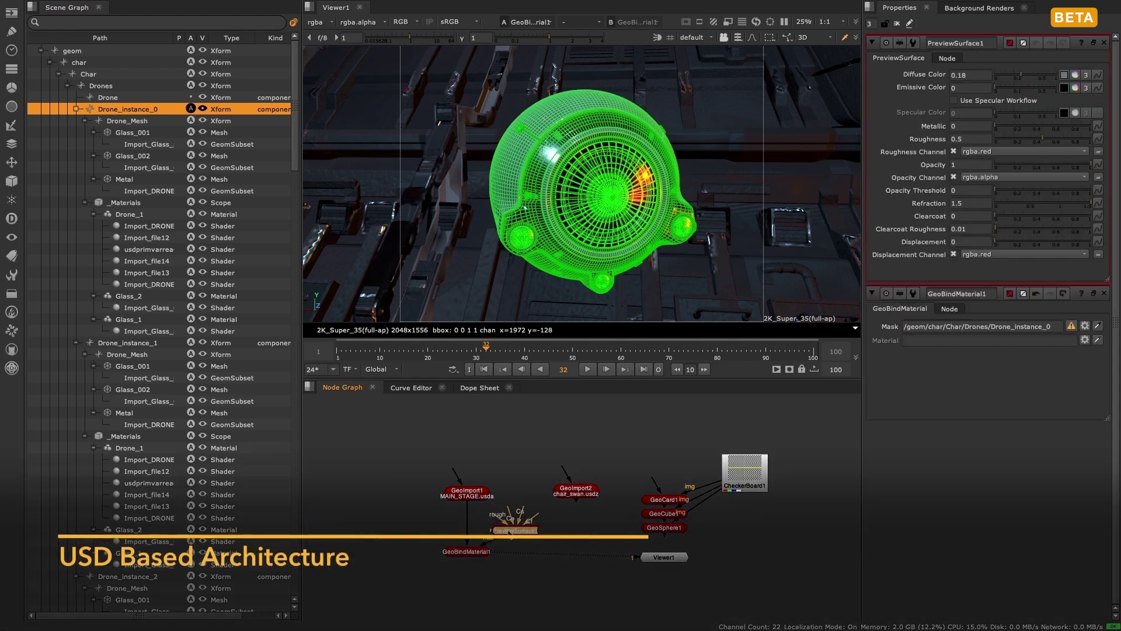
left_click(820, 134)
Step: Set the PreviewSurface diffuse color to red 1.071857, green 0.831912 and blue 0.252756
left_click(1076, 75)
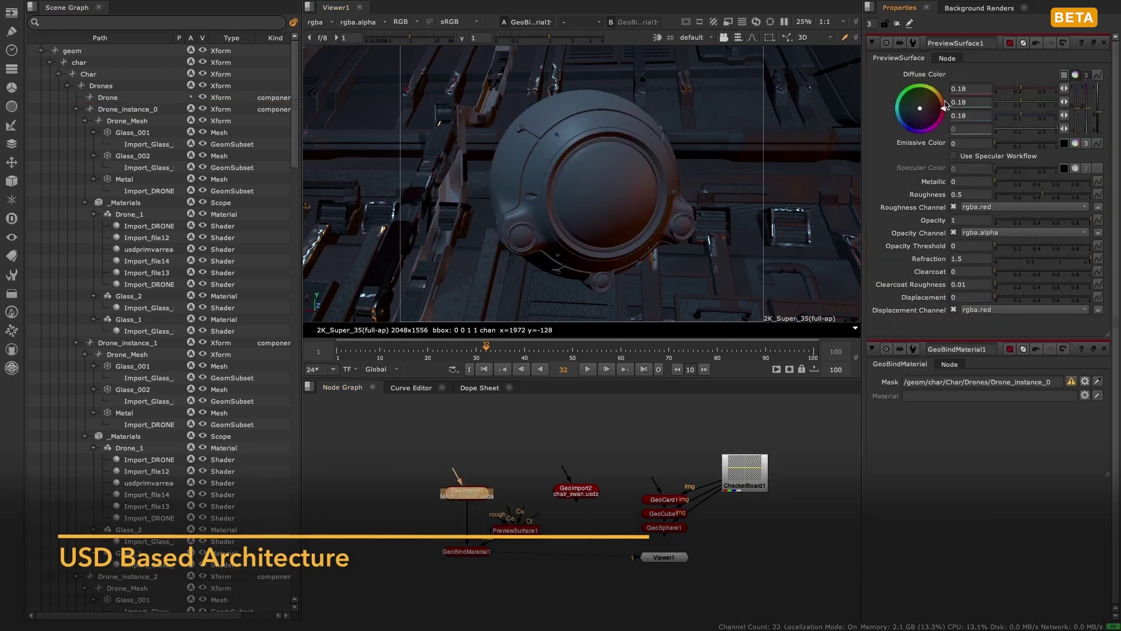
left_click_drag(976, 50, 1015, 26)
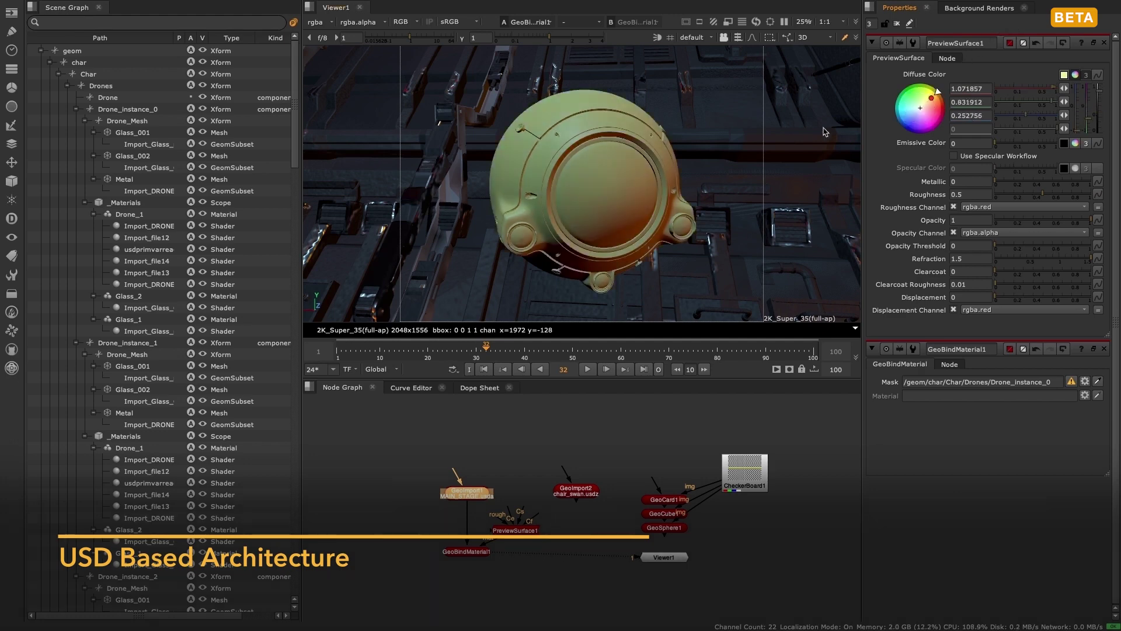
Step: Try the specular workflow on the PreviewSurface with a specular color of 0.42
left_click(954, 156)
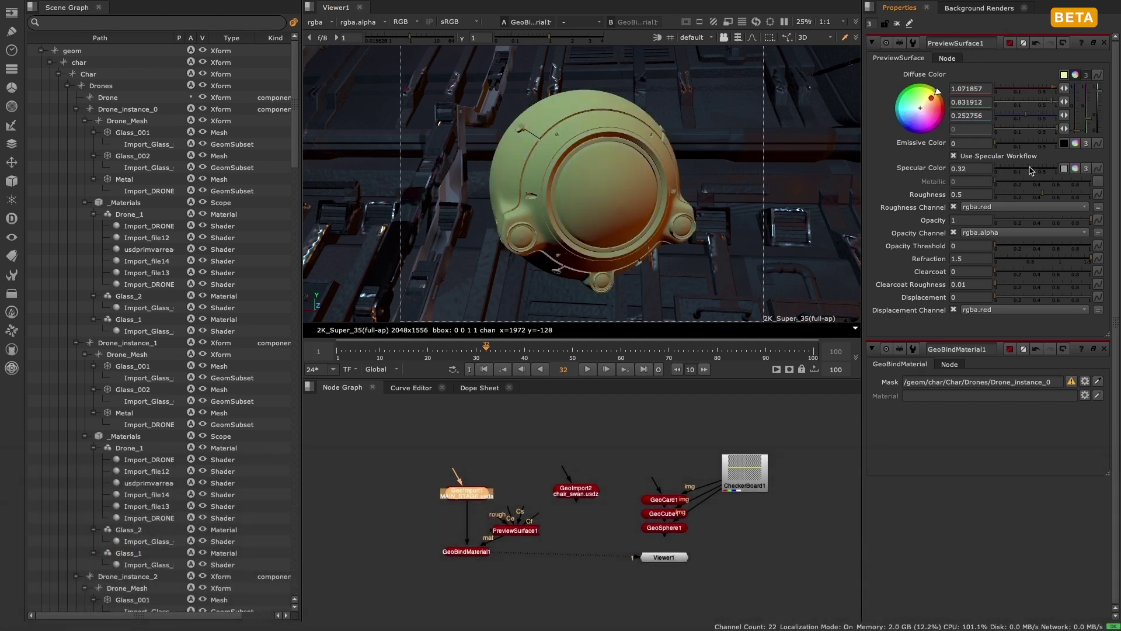
left_click_drag(1032, 170, 1055, 182)
left_click(953, 155)
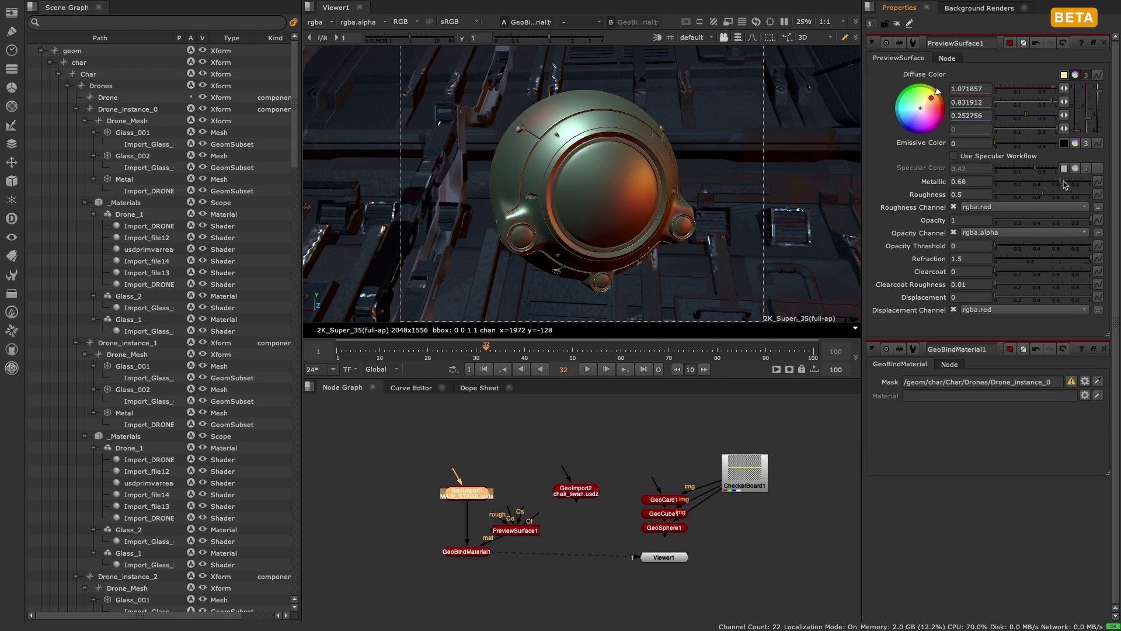
Step: Set the PreviewSurface metallic to 0.72 and roughness to 0.16, and raise its clearcoat
left_click(1012, 195)
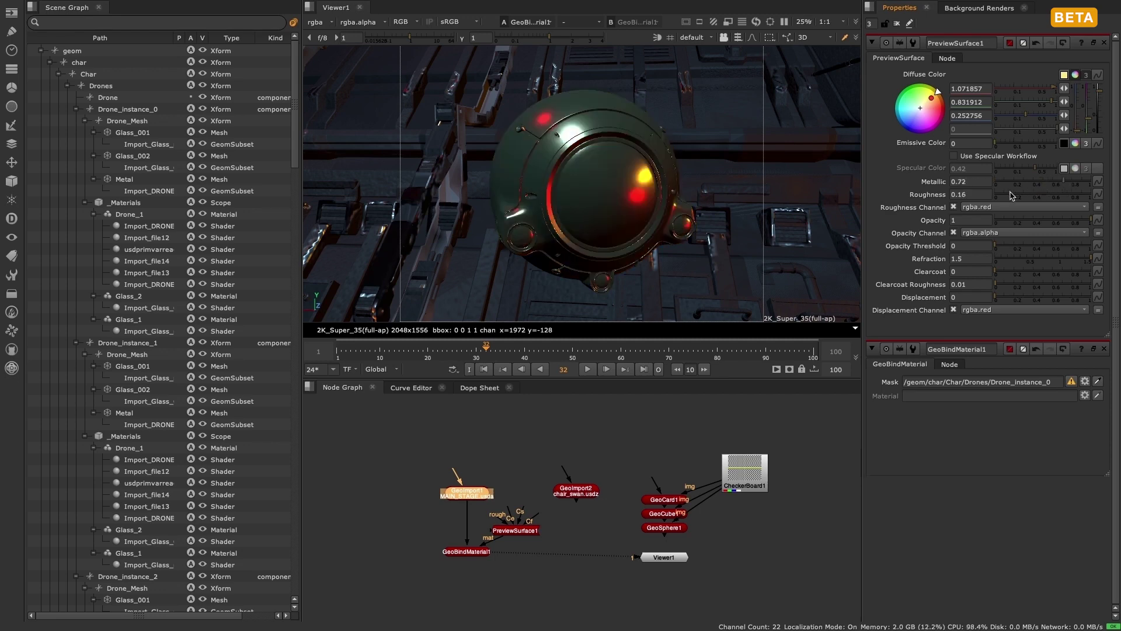
left_click(1011, 271)
left_click_drag(691, 156, 636, 125, "ctrl")
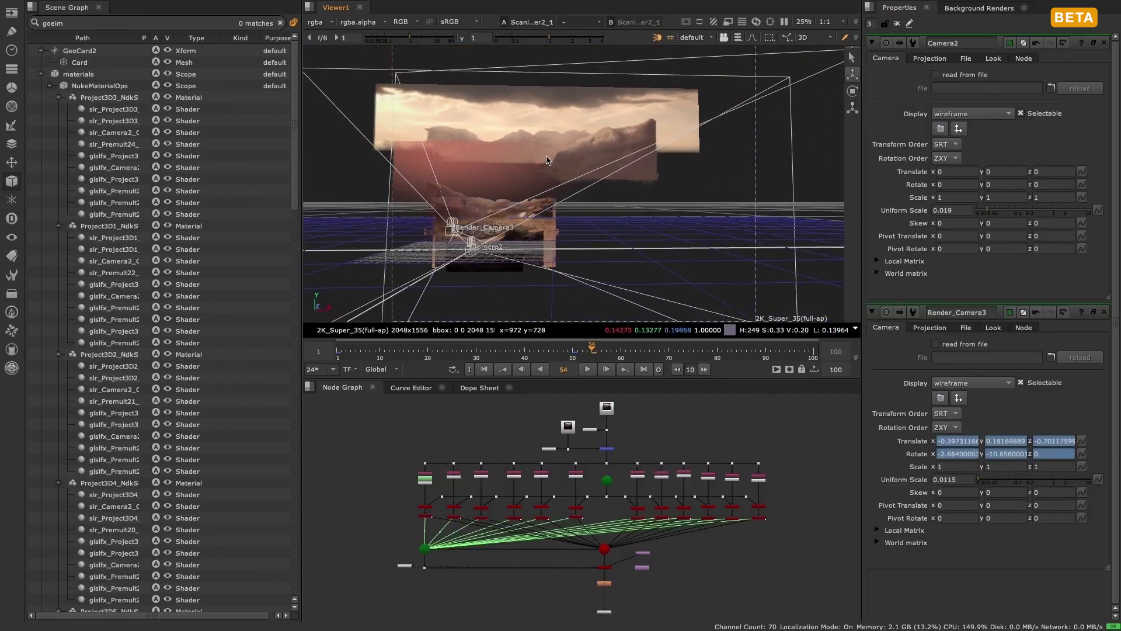
left_click_drag(548, 160, 589, 155)
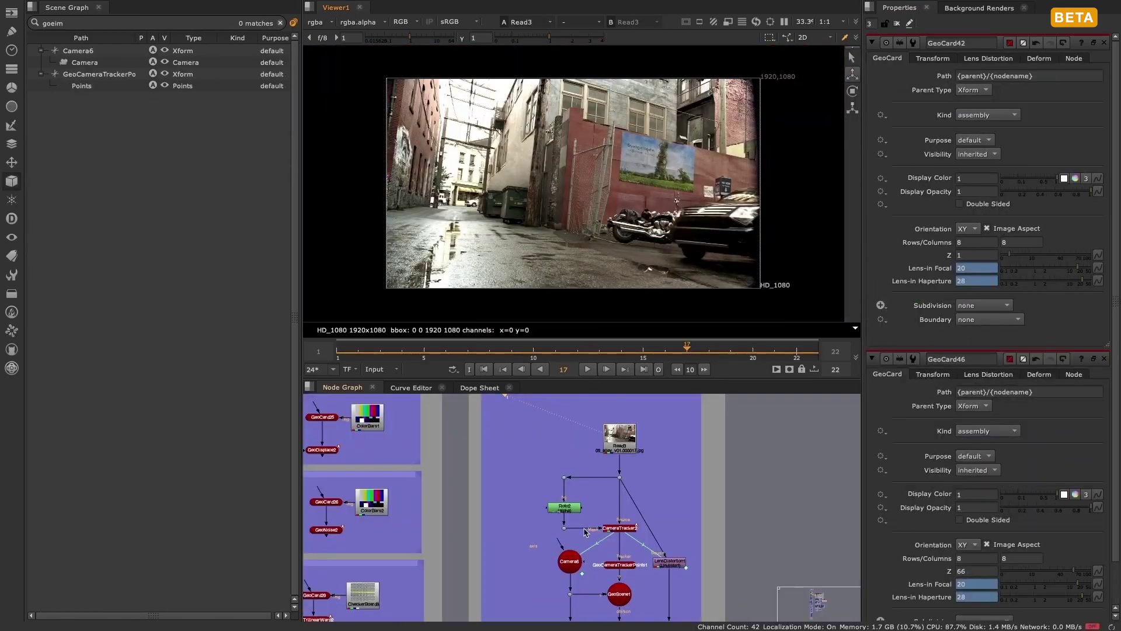
Step: Open the CameraTracker node's properties and display the GeoScene node in the viewer
double_click(613, 529)
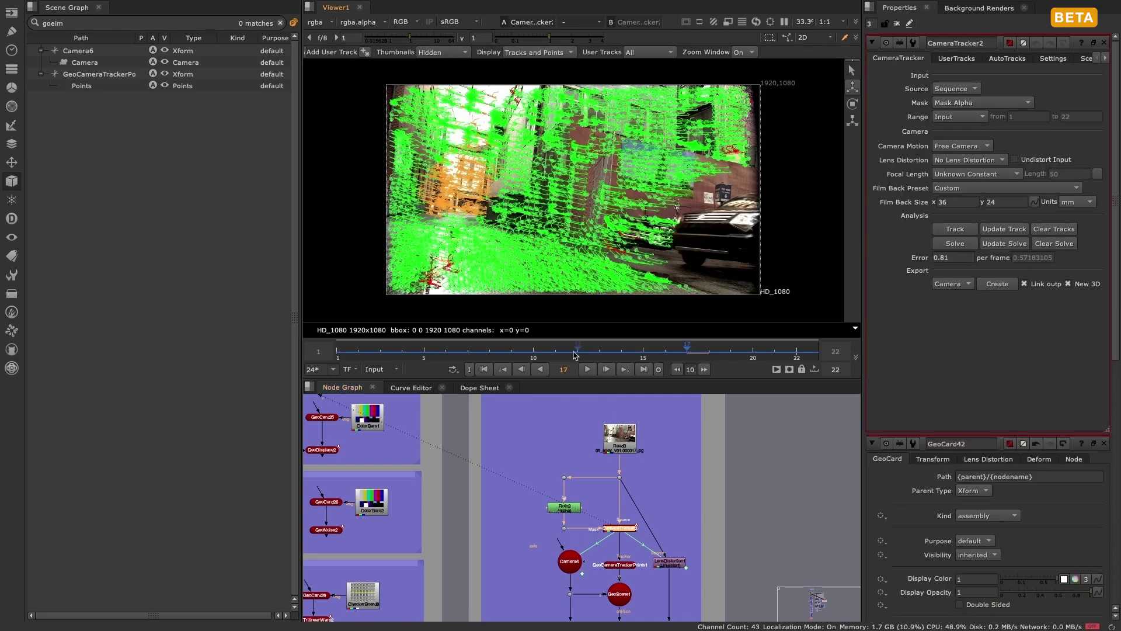
middle_click_drag(645, 580, 648, 537)
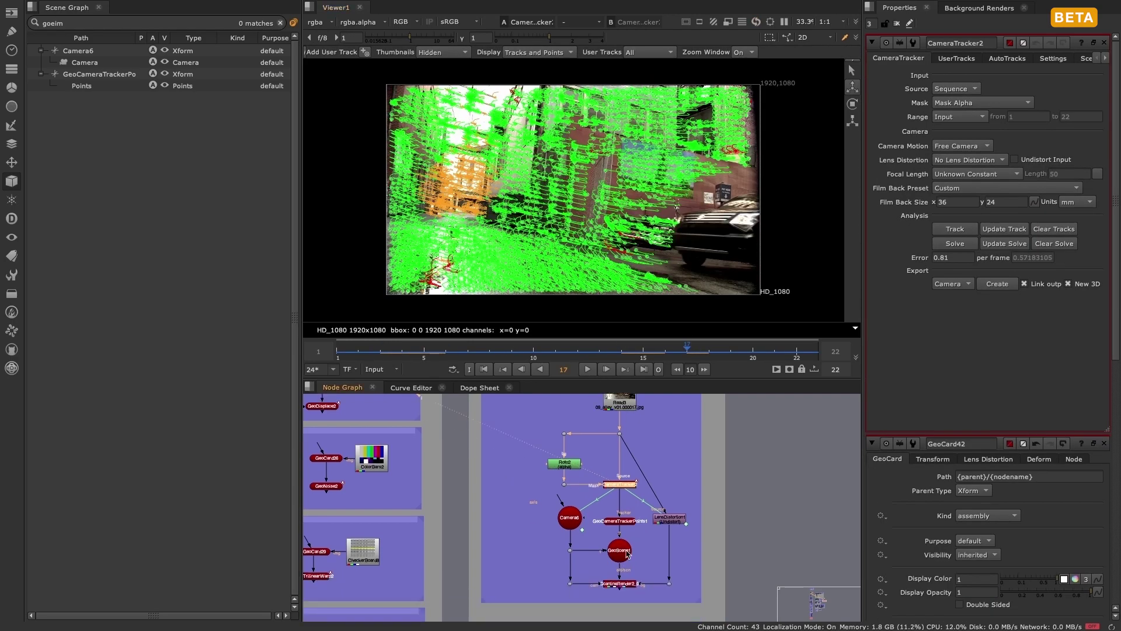
left_click(621, 584)
left_click(619, 551)
key("1")
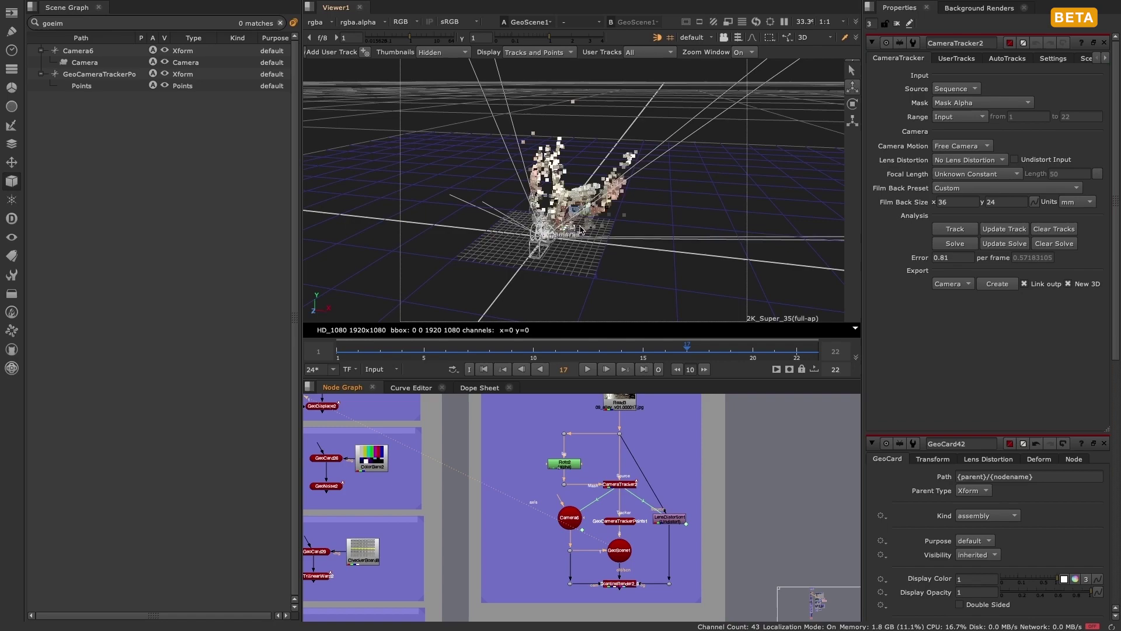
Step: Examine the tracked point cloud and solved camera in 3D while scrubbing through the early frames
scroll(580, 229, "up", 3)
left_click_drag(407, 351, 326, 351)
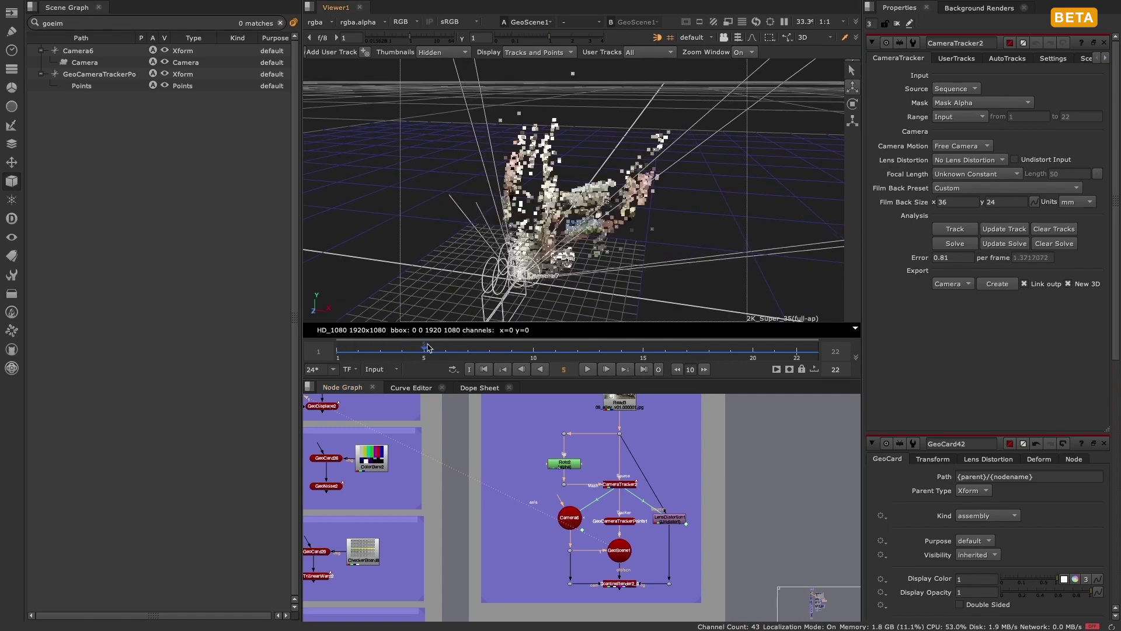
scroll(522, 261, "up", 4)
middle_click_drag(521, 261, 512, 224)
left_click_drag(512, 228, 542, 229, "ctrl")
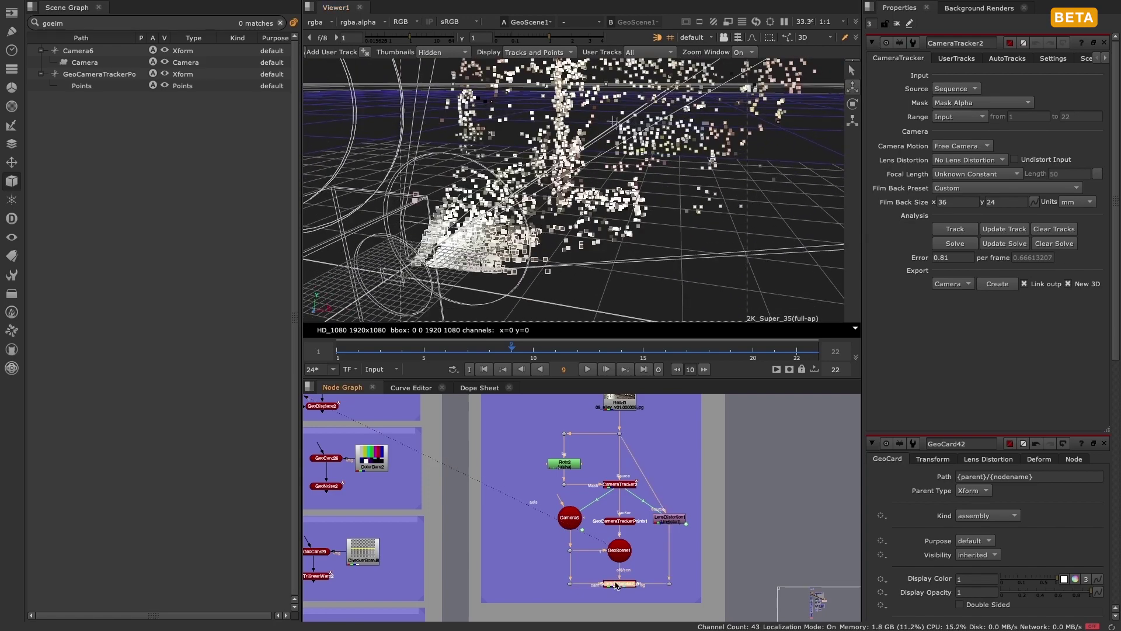
Step: Display the ScanlineRender output in 2D and scrub through the frames to check the points against the alley footage
key("1")
key("Tab")
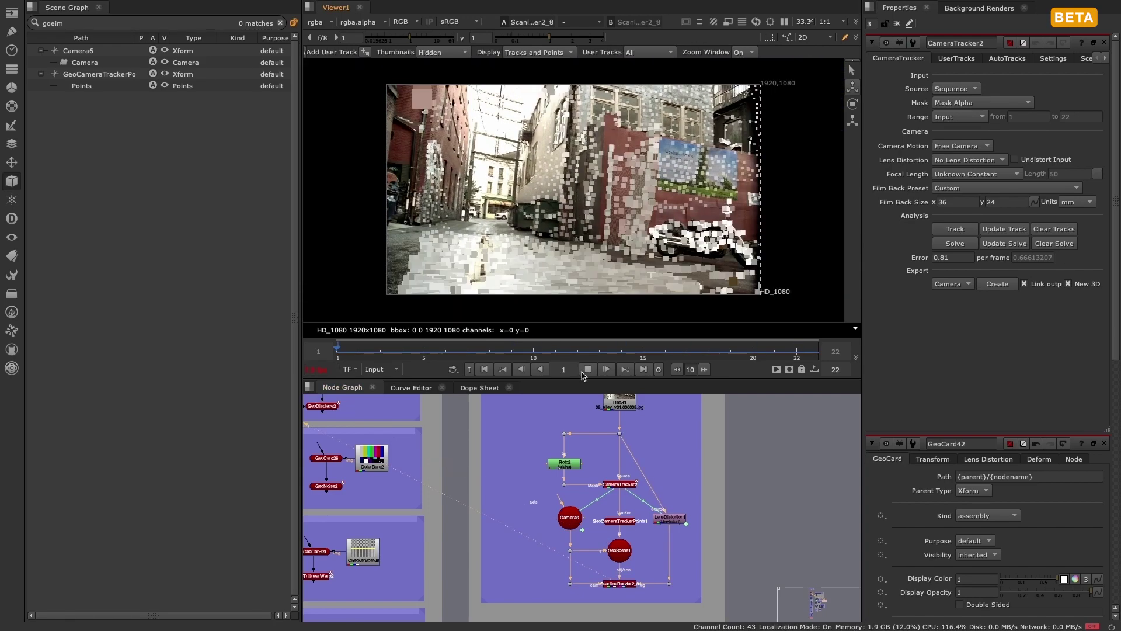
left_click_drag(561, 349, 667, 347)
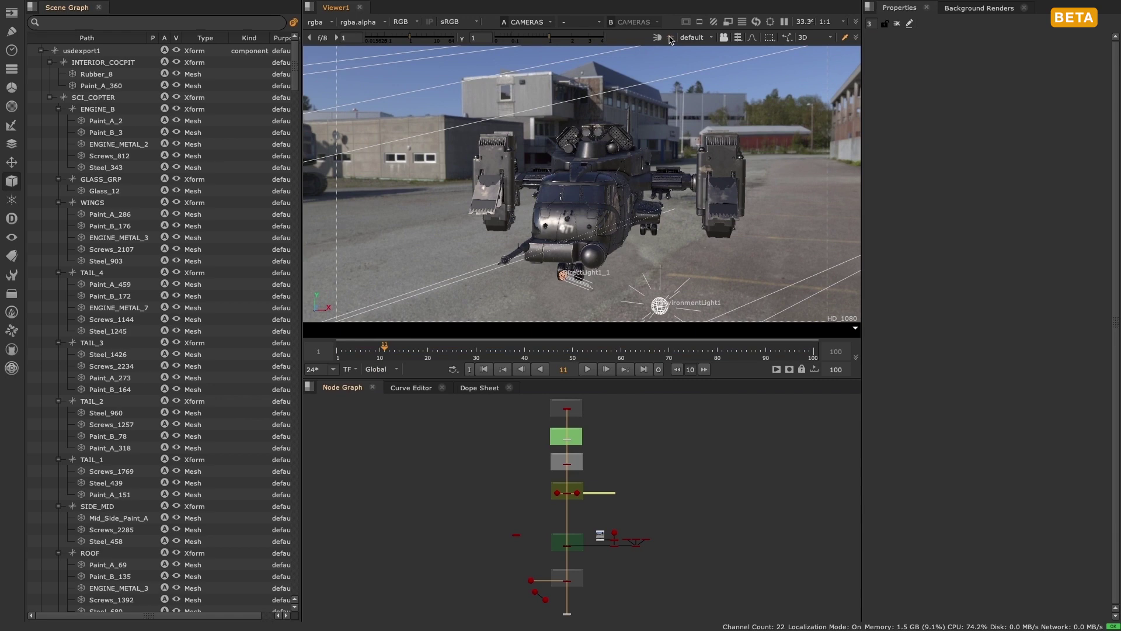
left_click(669, 38)
left_click(671, 39)
mouse_move(520, 178)
left_mouse_down("ctrl")
mouse_move(682, 175)
mouse_move(540, 181)
left_mouse_up("ctrl")
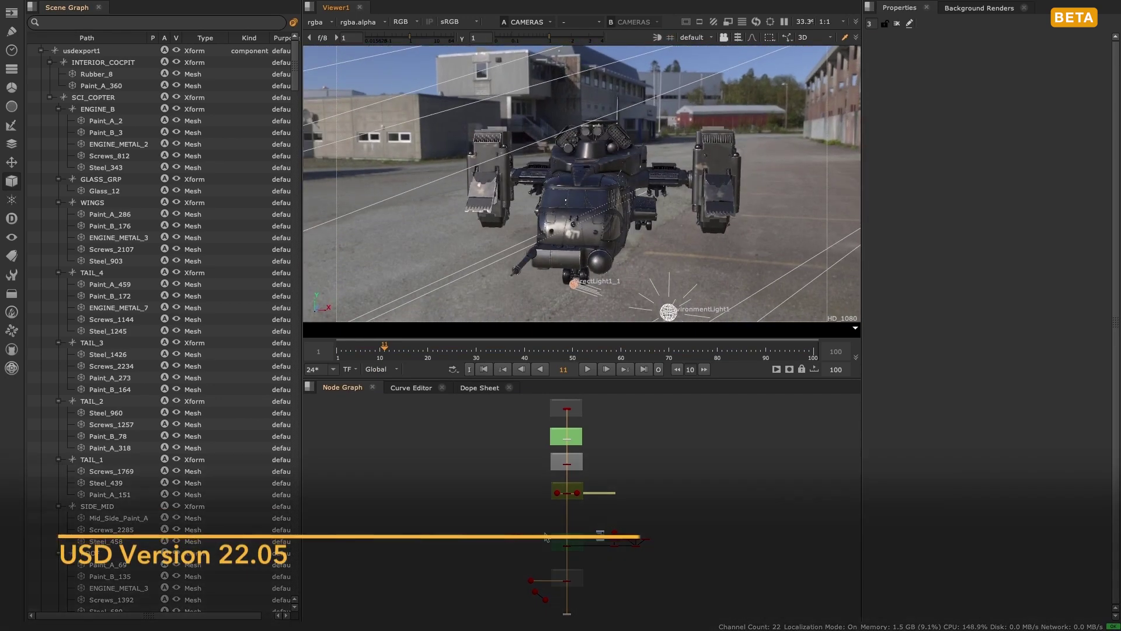
Step: Open the properties of the Materials group node and show its internal node graph
scroll(563, 512, "up", 8)
middle_click_drag(611, 403, 629, 520)
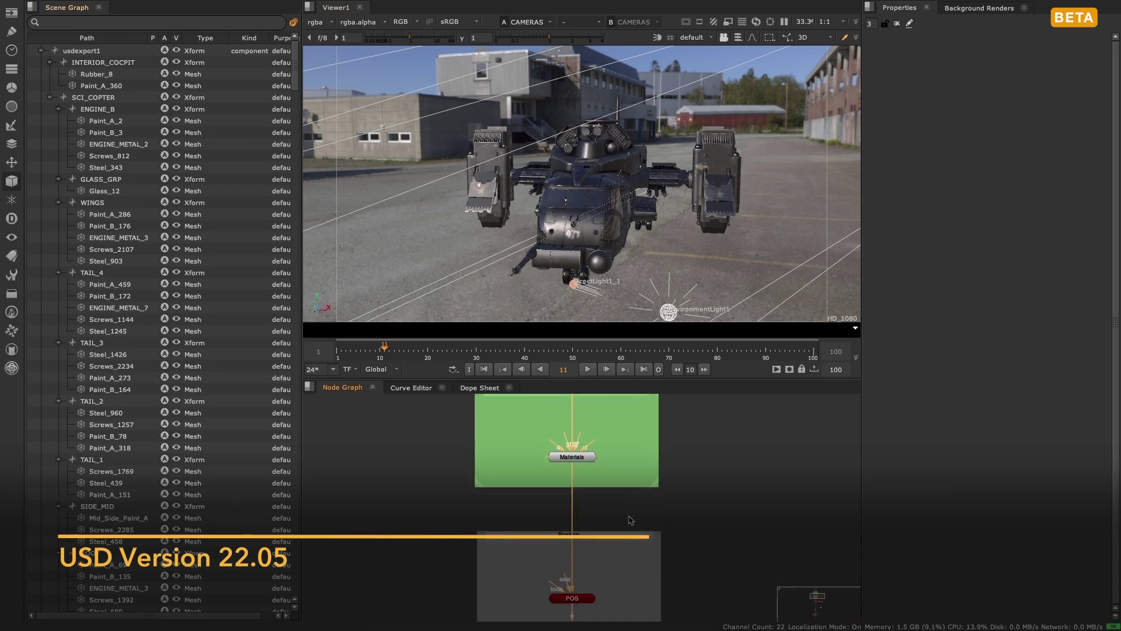
double_click(578, 458)
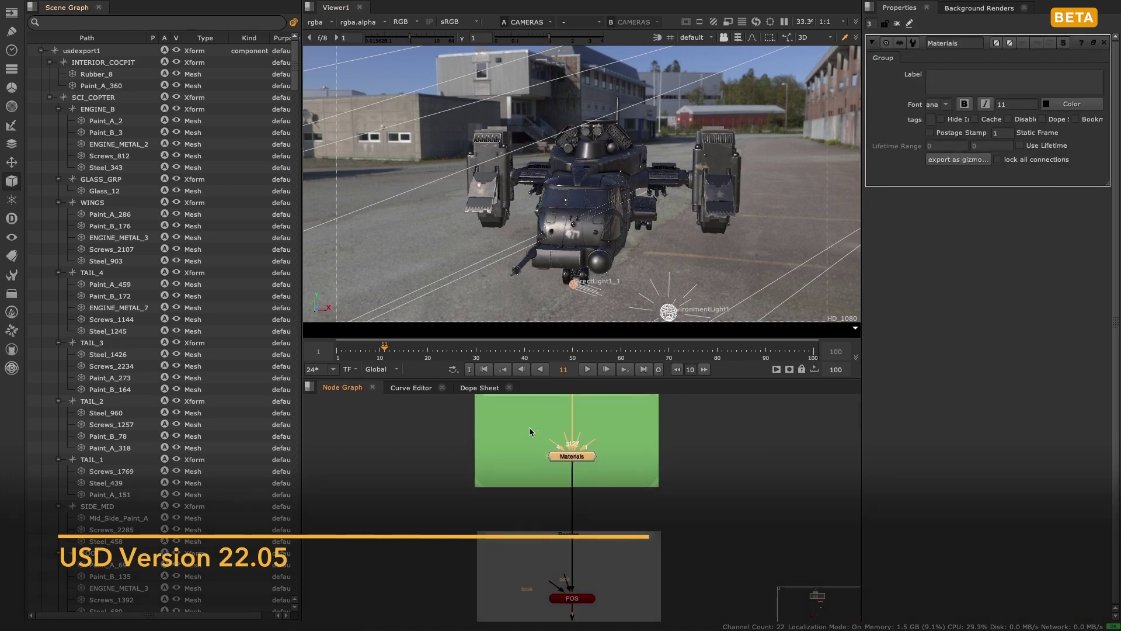
left_click(1062, 44)
Step: Locate the PAINT_BODY material inside the Materials group and open its properties
scroll(585, 416, "up", 8)
middle_click_drag(586, 415, 590, 563)
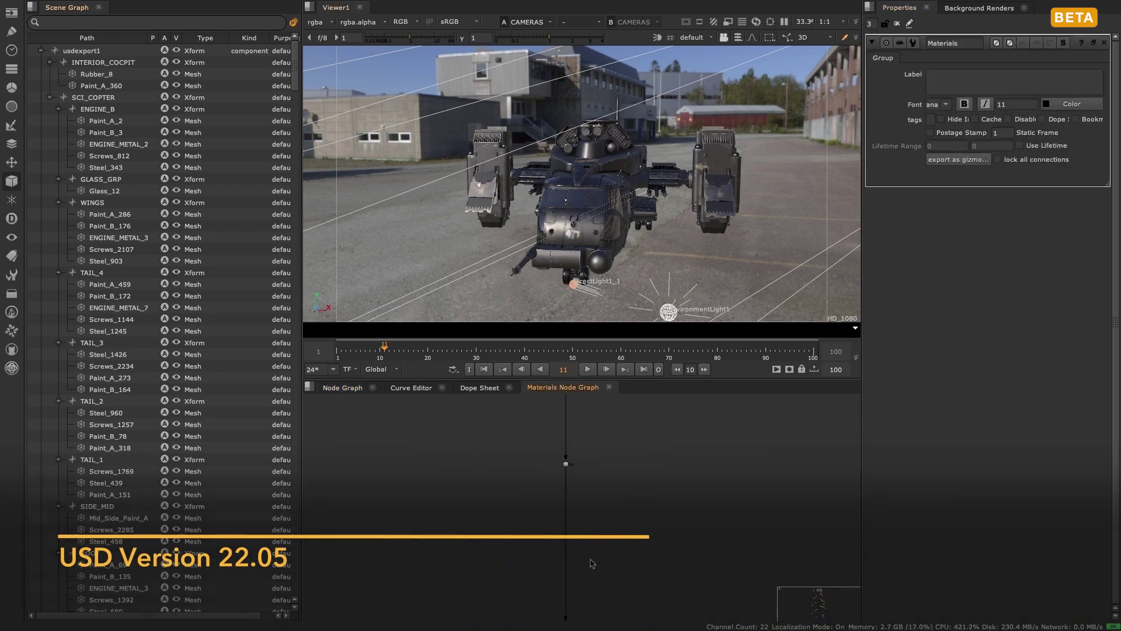
mouse_move(587, 439)
middle_mouse_down()
mouse_move(587, 591)
mouse_move(612, 532)
middle_mouse_up()
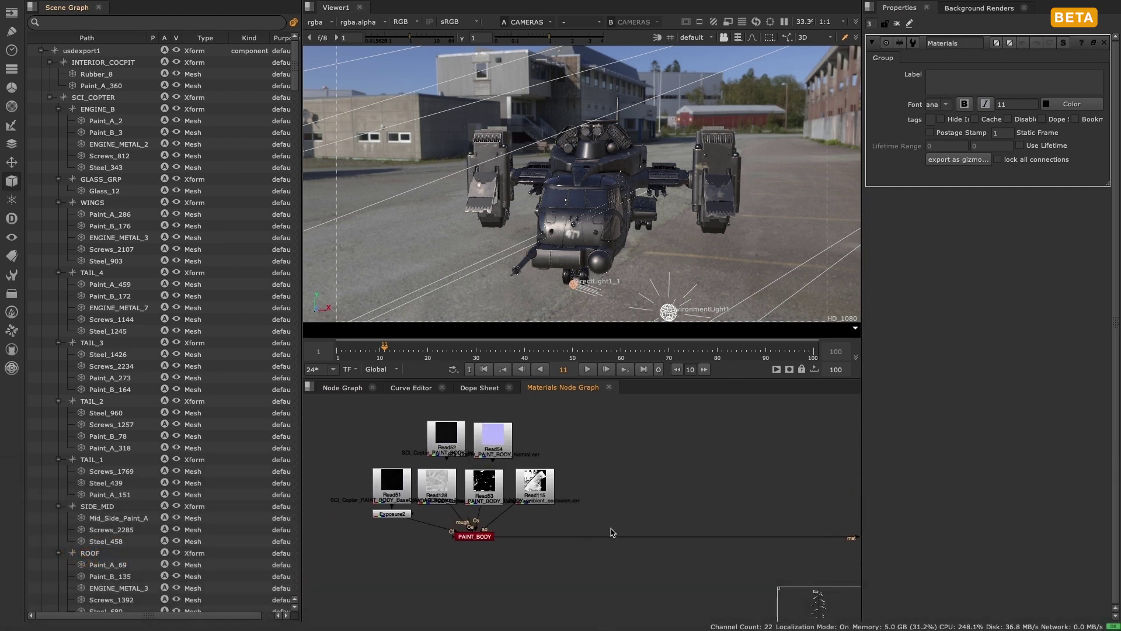
double_click(480, 536)
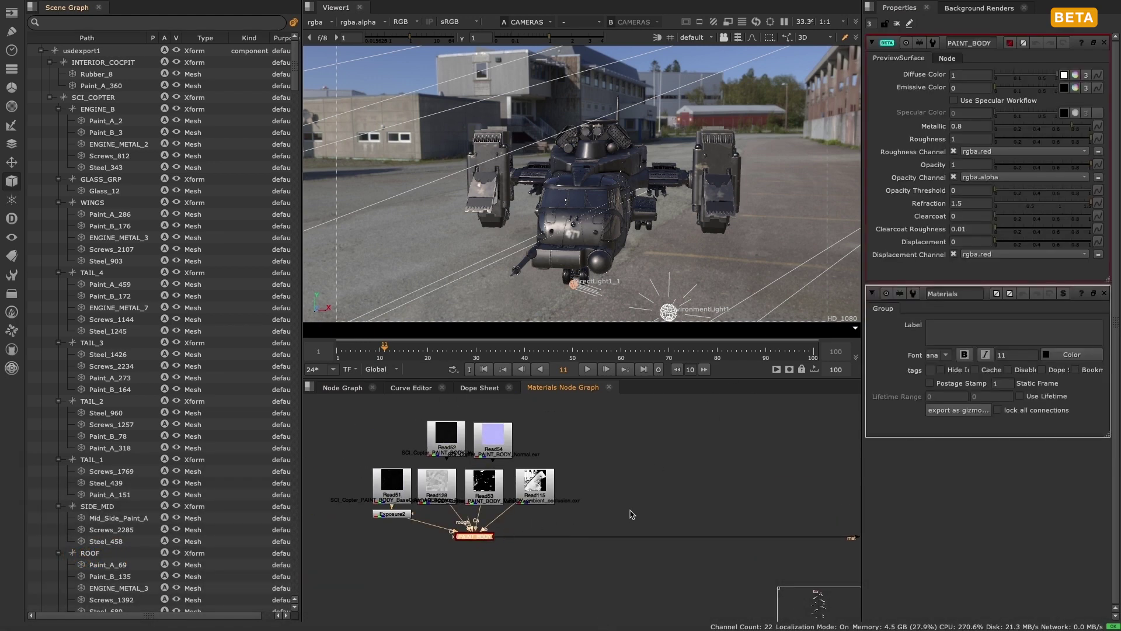
Step: Examine the texture inputs, materials and GeoBindMaterial connections throughout the Materials group's node graph
middle_click_drag(662, 549, 532, 503)
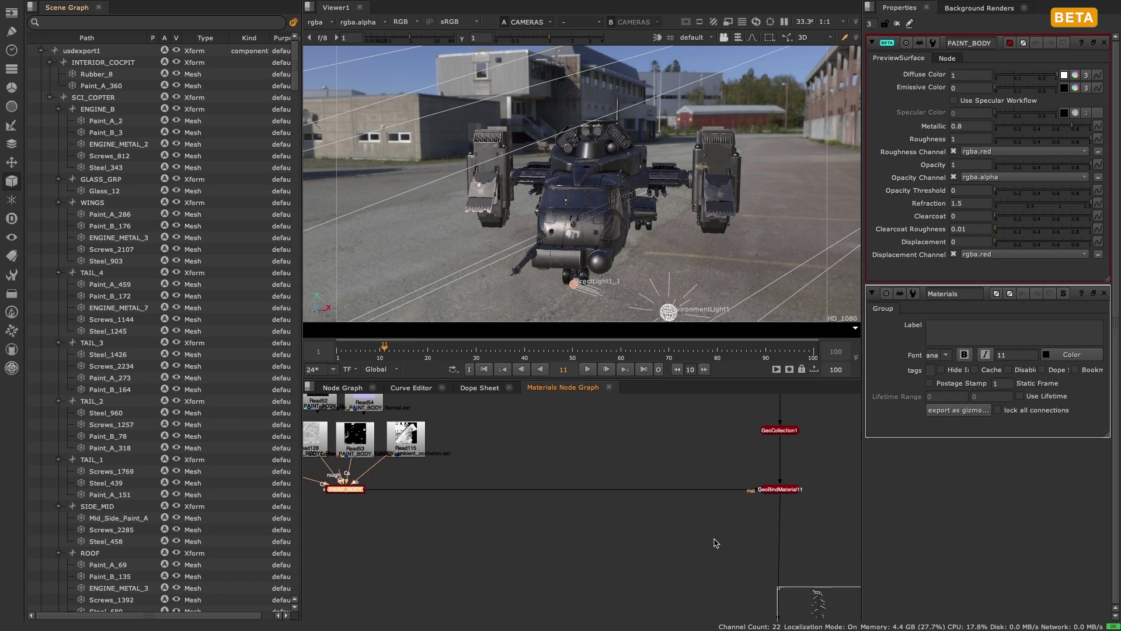
scroll(716, 543, "down", 4)
middle_click_drag(716, 543, 507, 508)
scroll(506, 507, "up", 3)
middle_click_drag(666, 588, 634, 545)
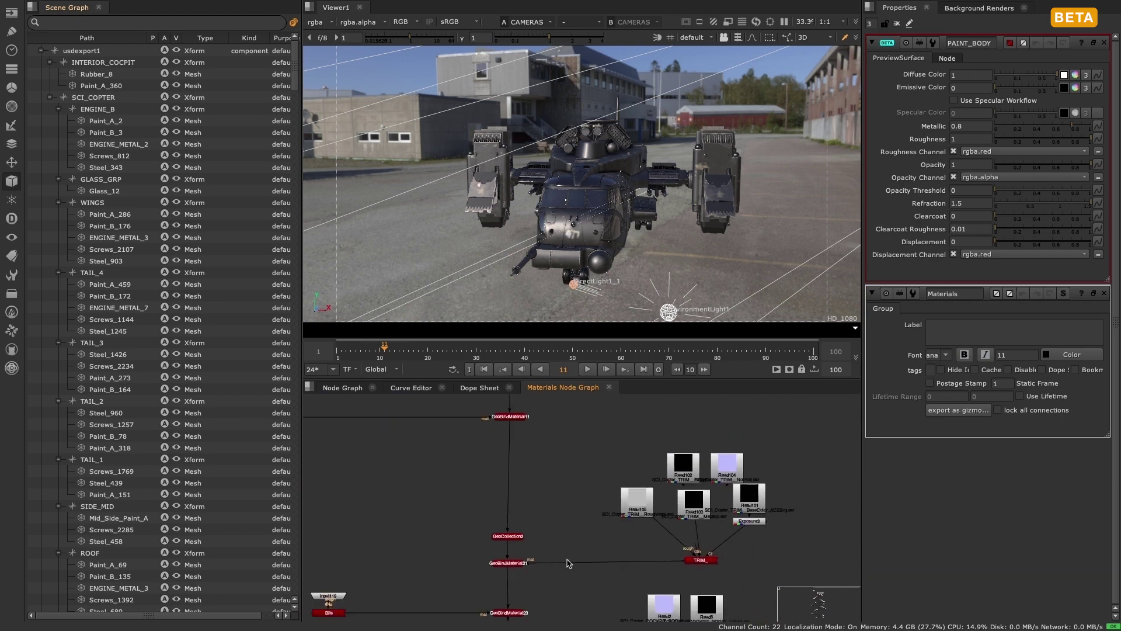
middle_click_drag(567, 563, 627, 500)
middle_click_drag(628, 556, 553, 470)
middle_click_drag(637, 578, 580, 505)
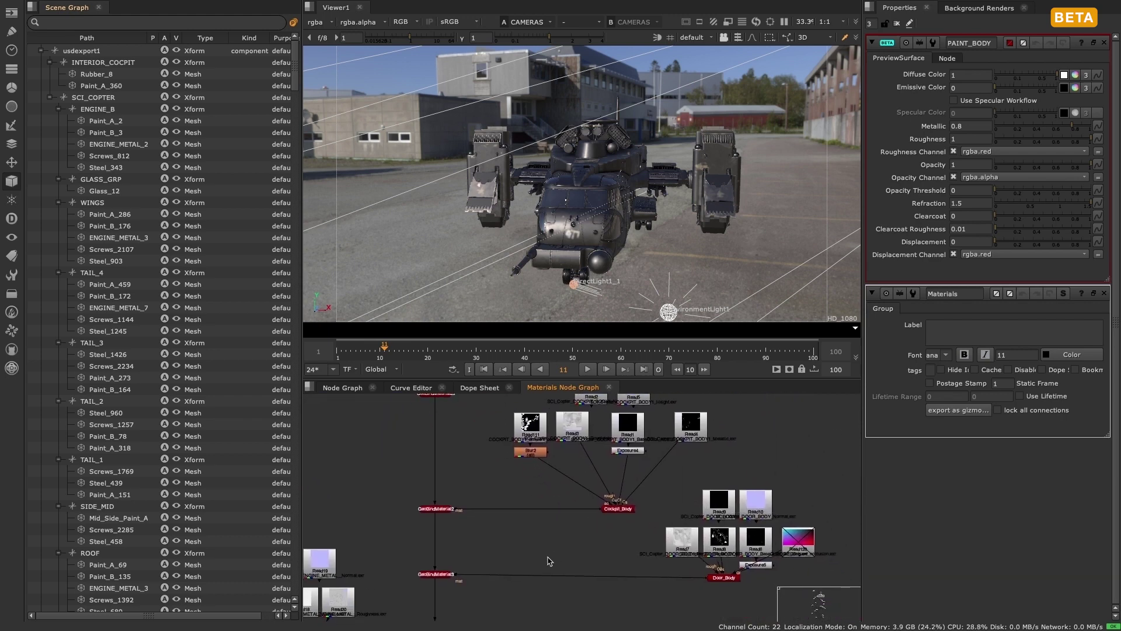
scroll(548, 560, "down", 5)
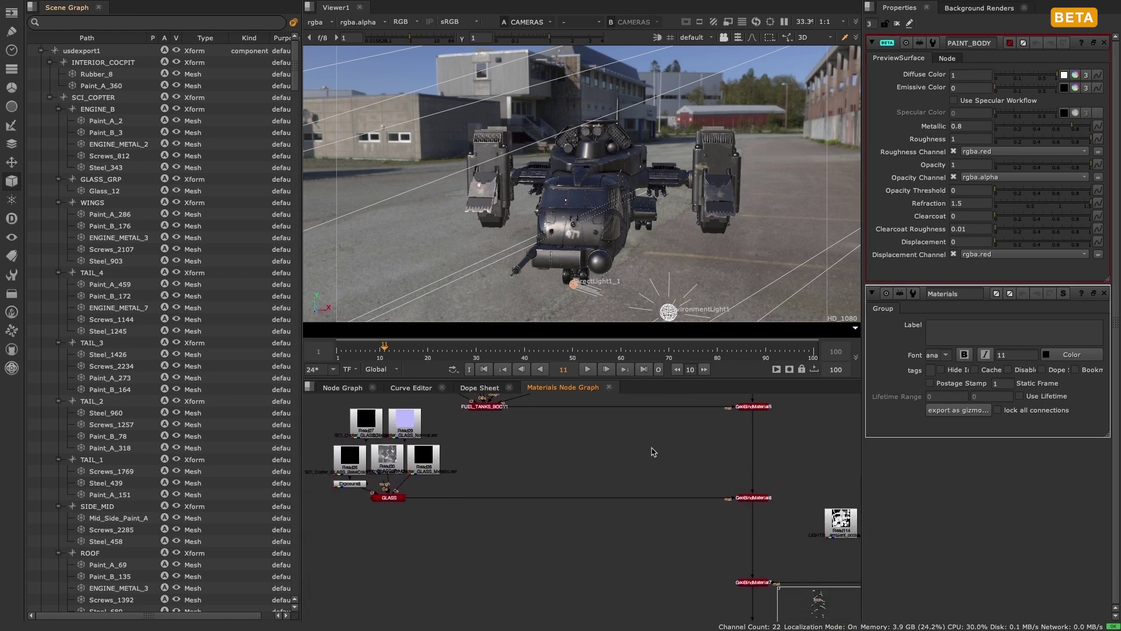
middle_click_drag(655, 546, 440, 472)
middle_click_drag(613, 563, 484, 435)
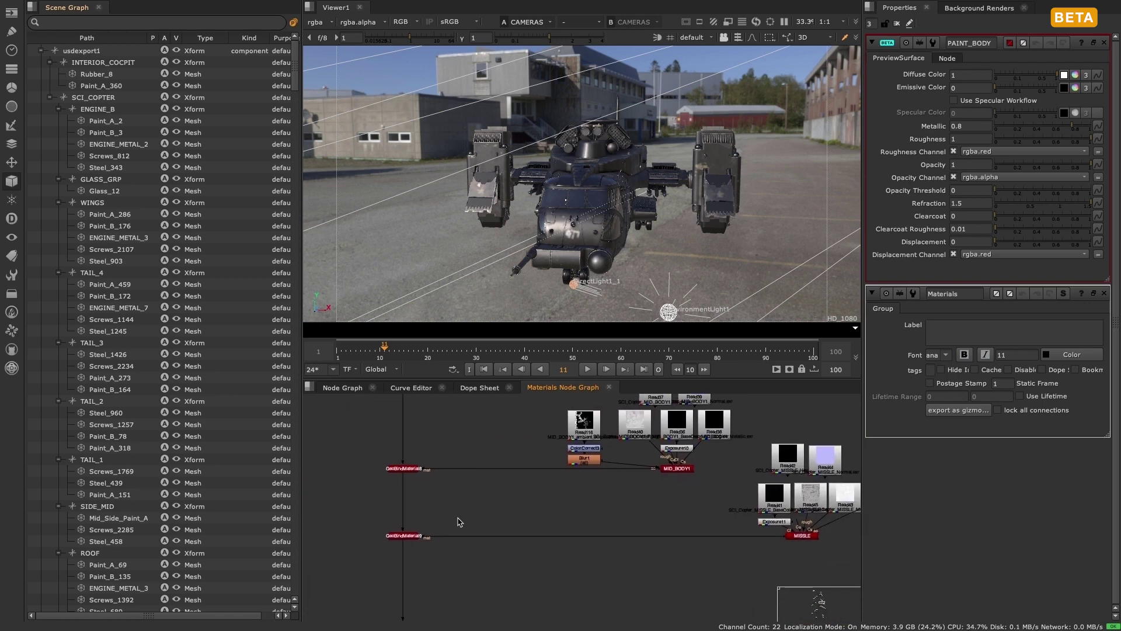
scroll(456, 523, "down", 5)
Step: Inspect the textured helicopter from several angles and up close in the 3D view
left_click_drag(448, 210, 556, 255, "ctrl")
scroll(556, 256, "up", 5)
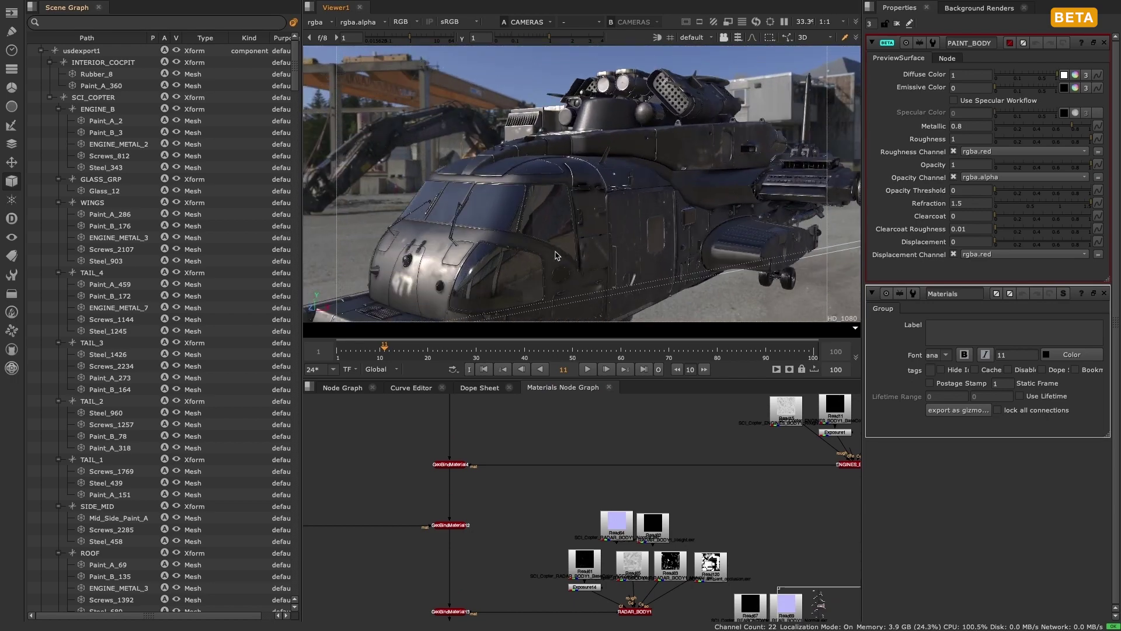
left_click_drag(476, 238, 615, 278, "ctrl")
key("space")
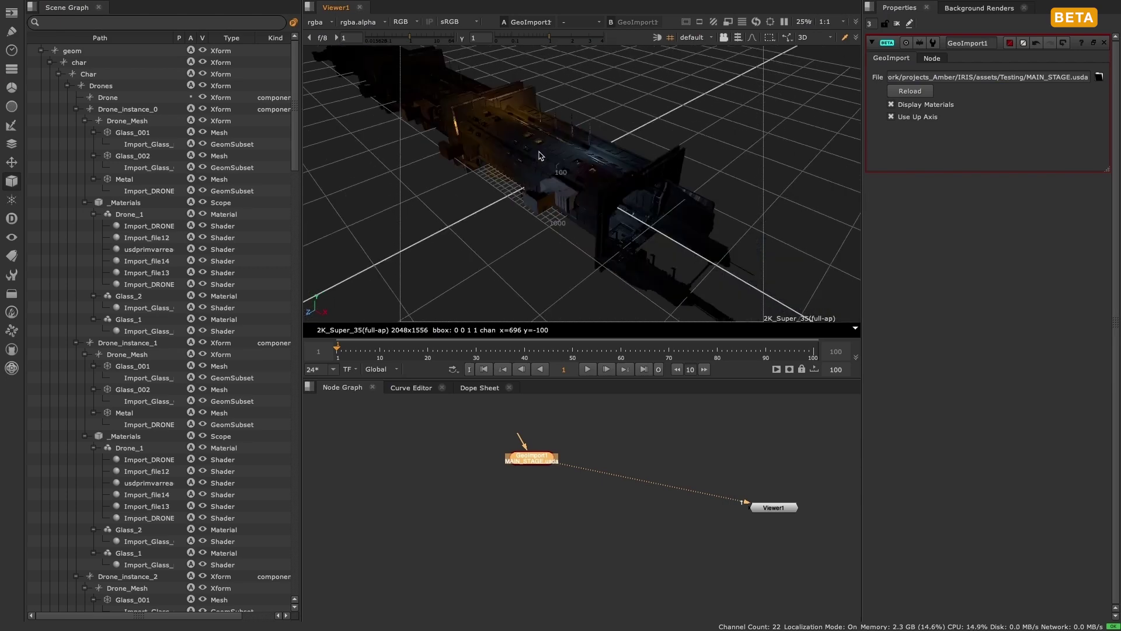
Step: Examine the imported MAIN_STAGE.usda hangar stage from different angles in the 3D view
left_click_drag(579, 164, 510, 144, "ctrl")
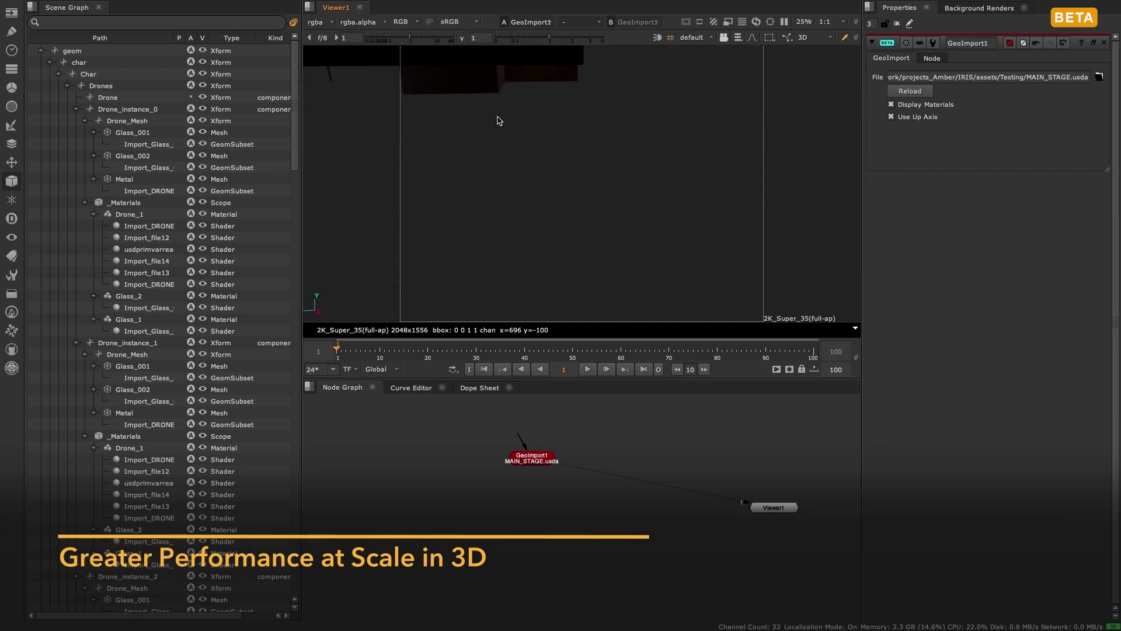
left_click_drag(600, 217, 557, 163, "ctrl")
scroll(559, 181, "up", 4)
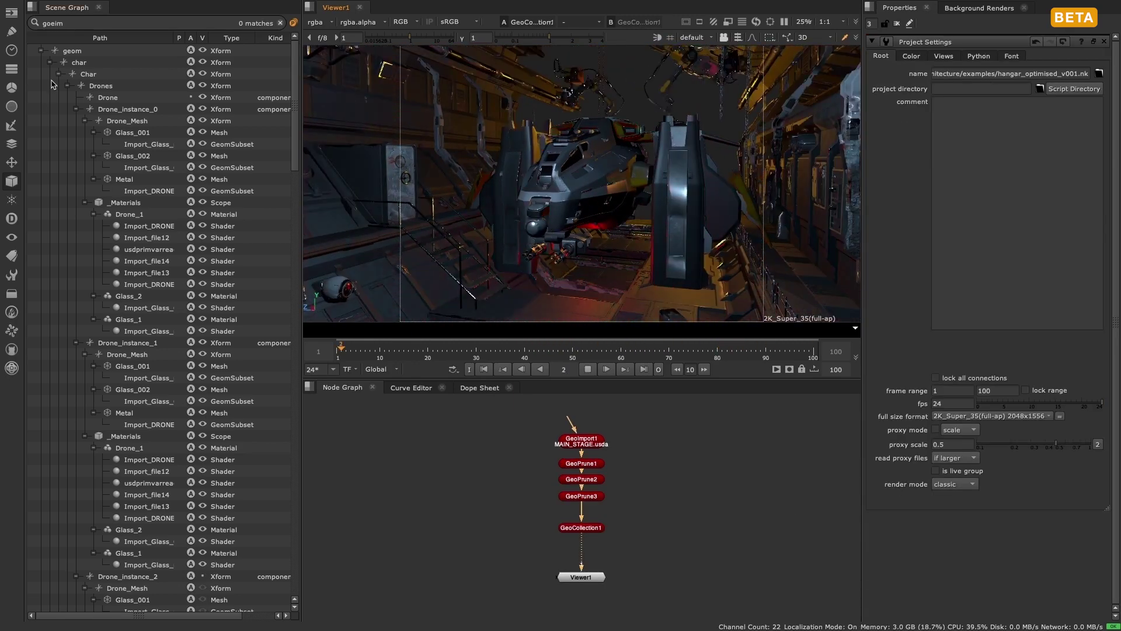
Step: Collapse the char and env branches in the scene graph and hide all five point lights one by one
left_click(50, 61)
left_click(50, 75)
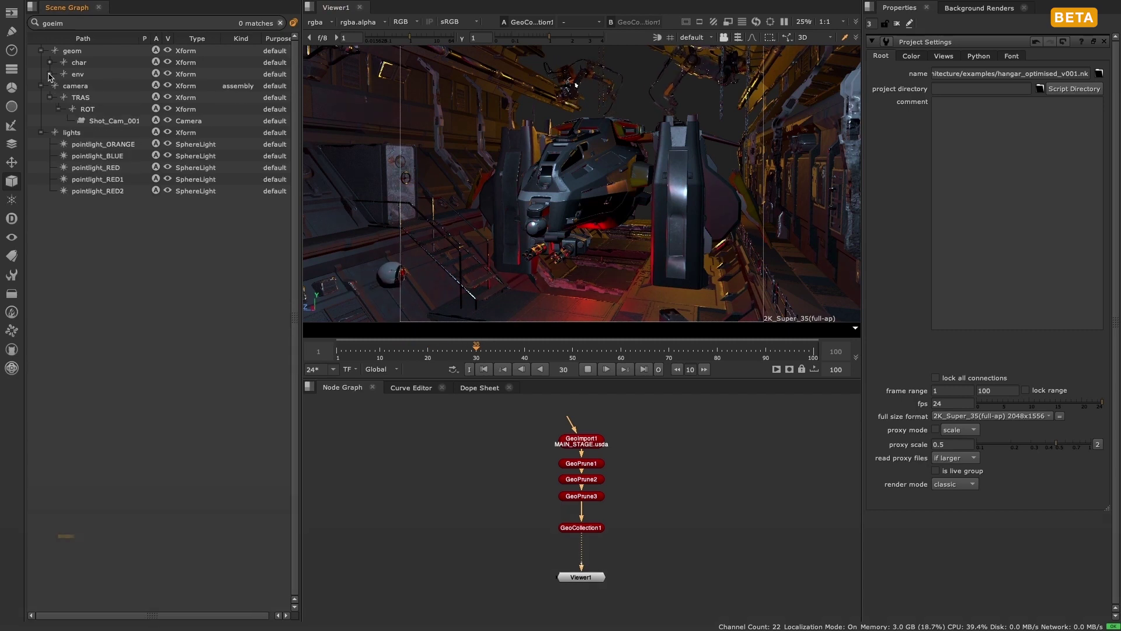
left_click(168, 156)
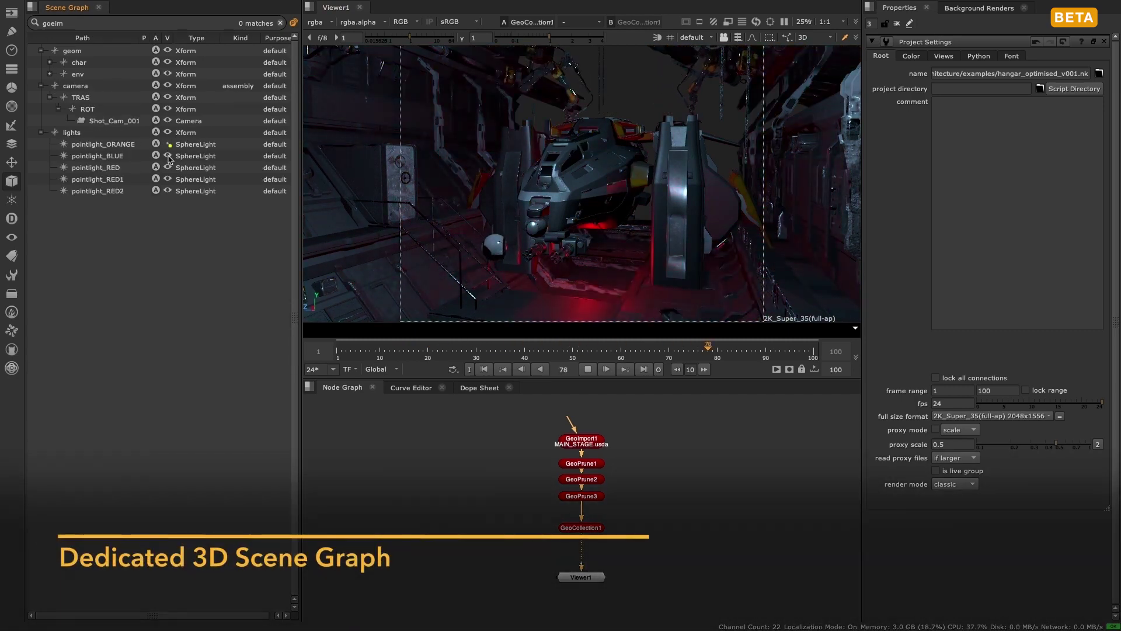
left_click(168, 156)
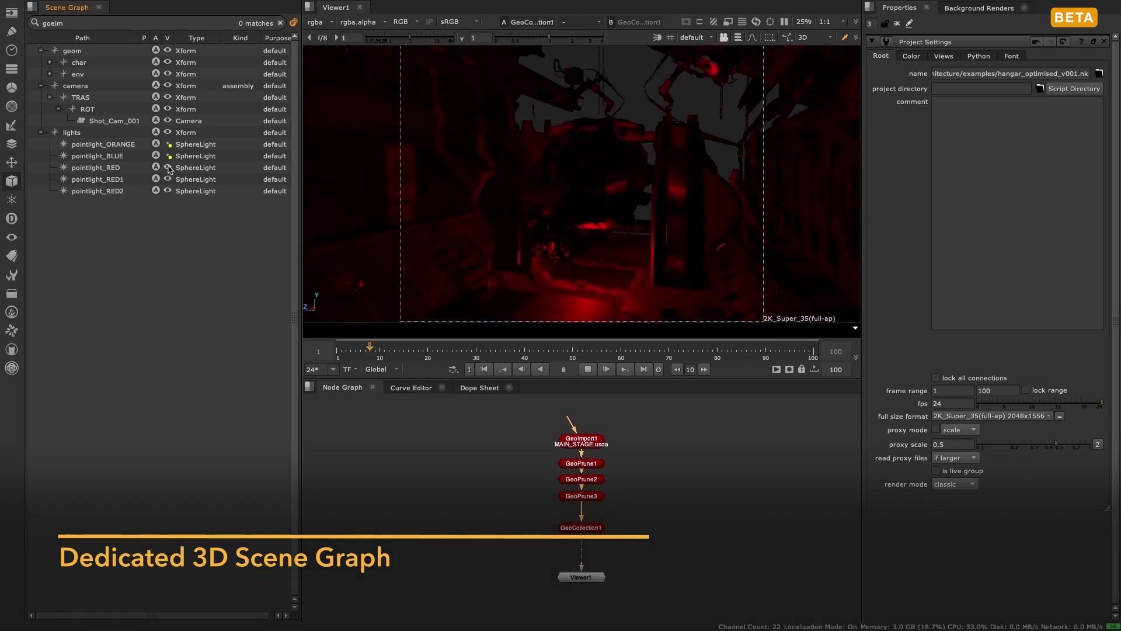
left_click(168, 168)
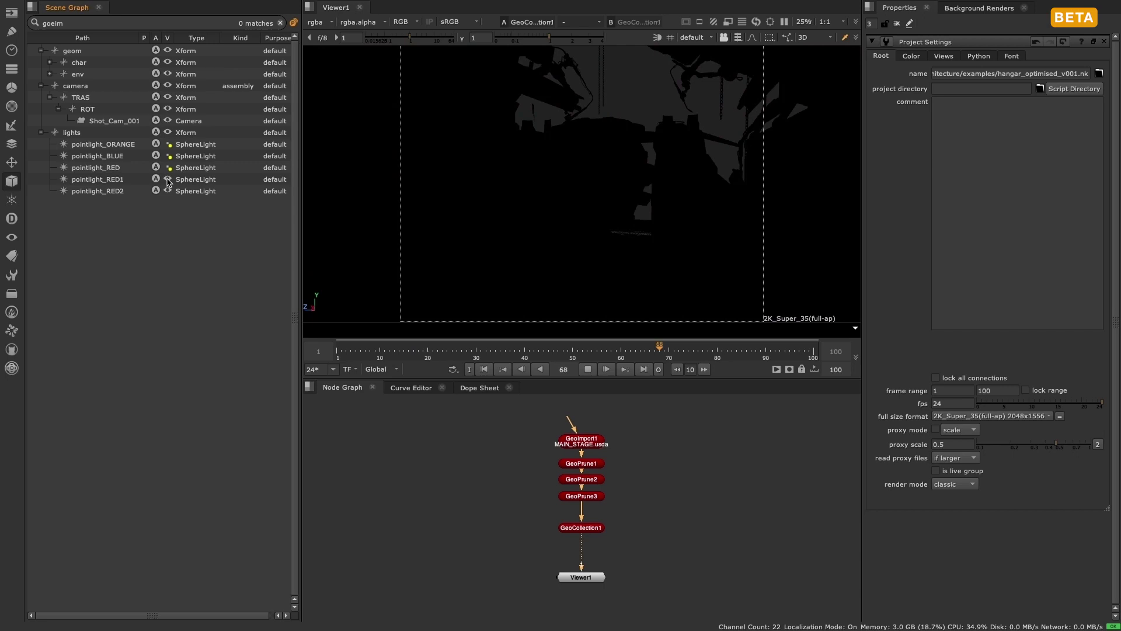
left_click(167, 181)
left_click(167, 191)
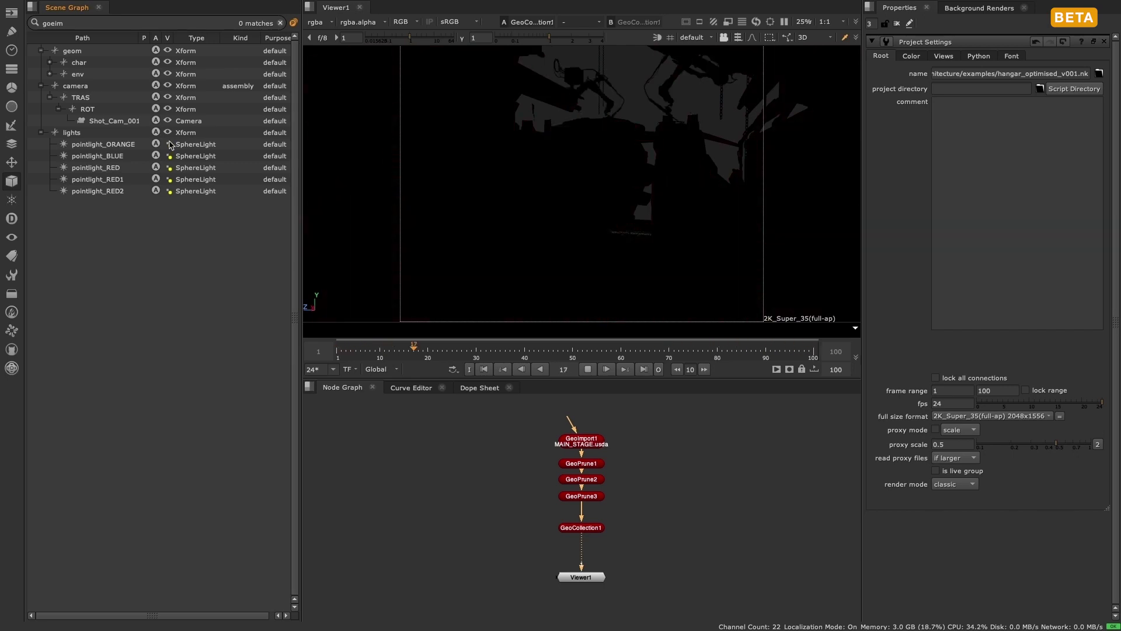
Step: Make pointlight_ORANGE and pointlight_BLUE visible again in the scene graph
left_click(168, 144)
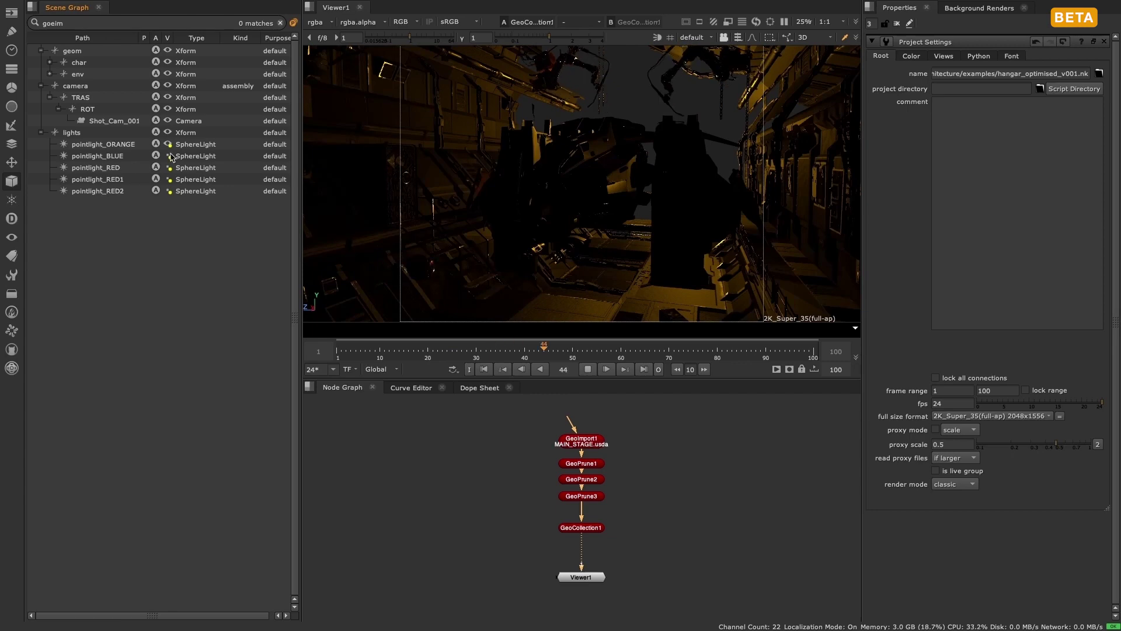
left_click(169, 156)
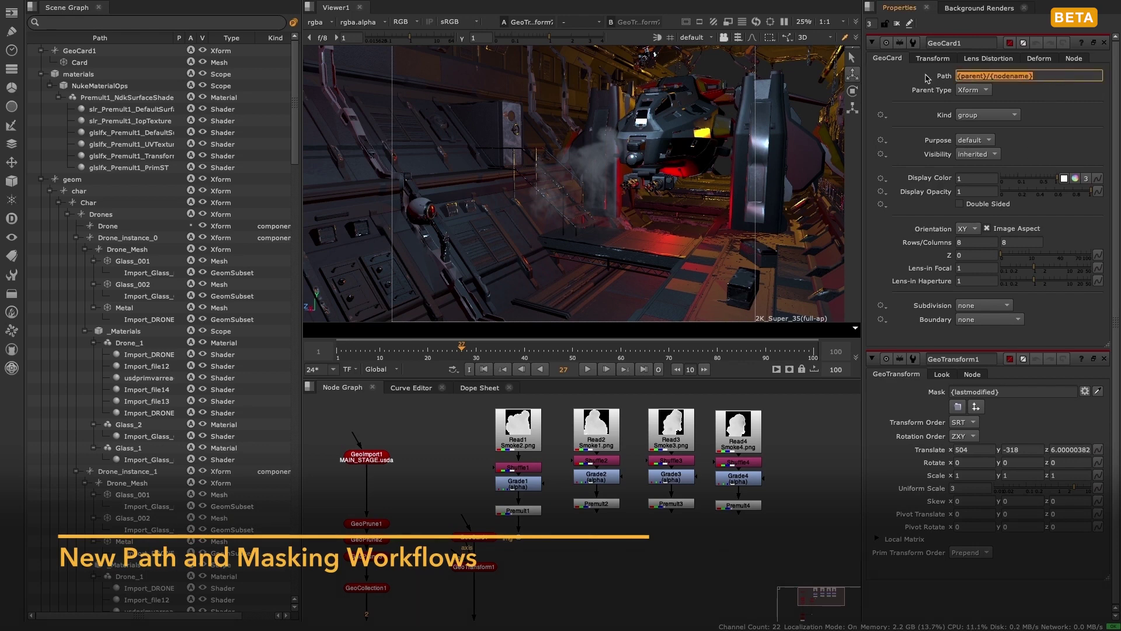
Step: Move the smoke card along Z with GeoTransform1 to a Z translate of -29
left_click(1071, 127)
left_click(1039, 425)
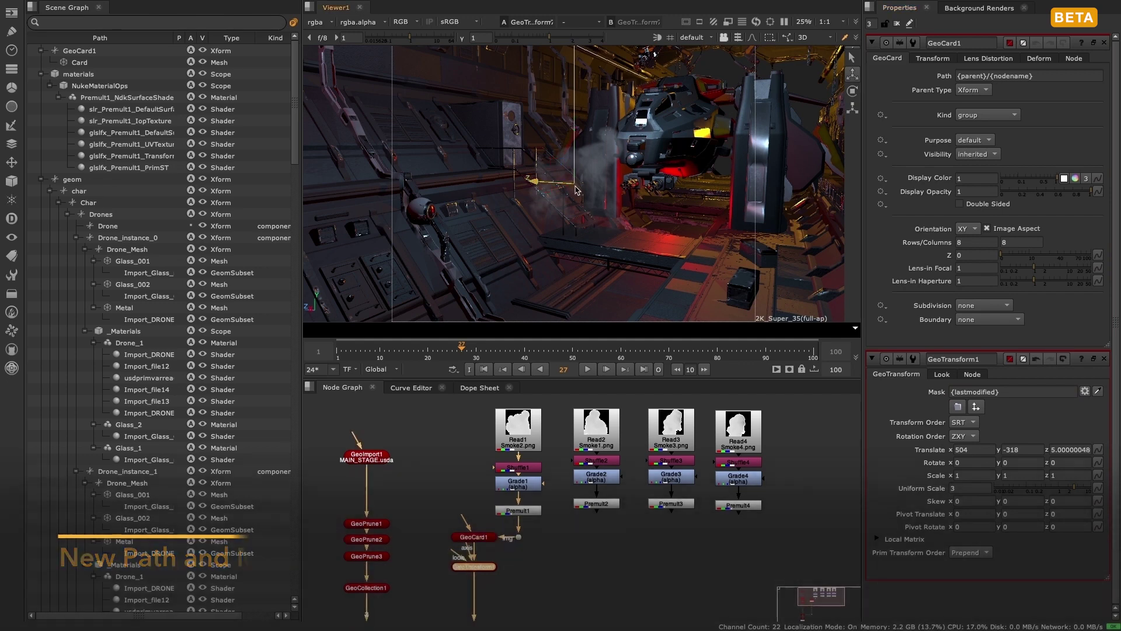
mouse_move(576, 188)
left_mouse_down()
mouse_move(471, 172)
mouse_move(586, 198)
left_mouse_up()
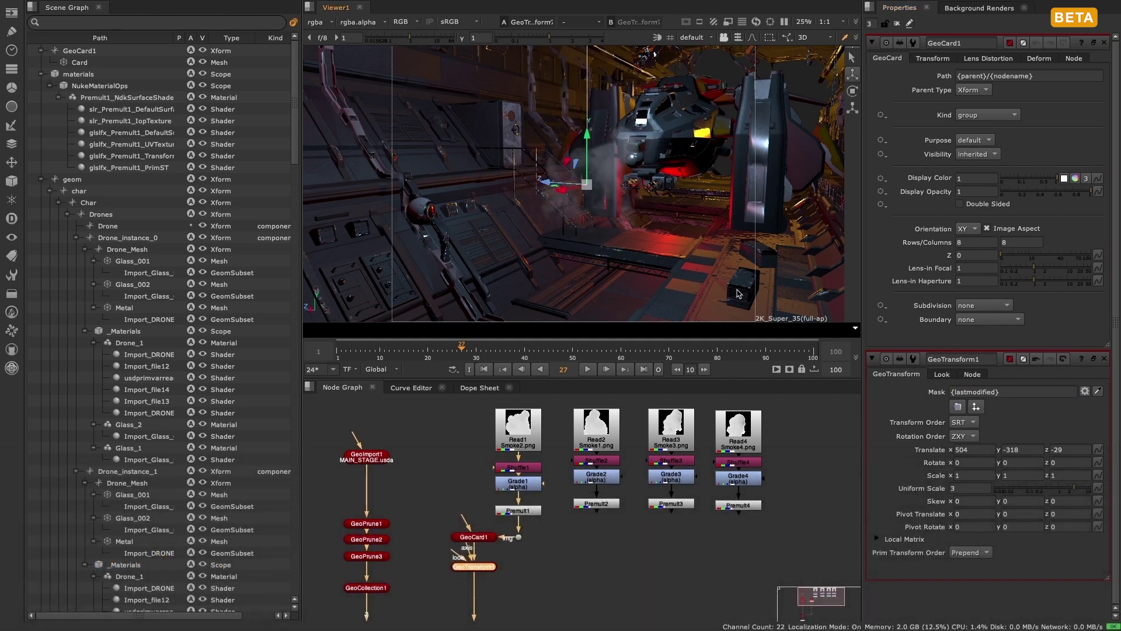
Step: Highlight GeoCard1's path expression and select its card in the 3D view to see its matching scene graph entry
left_click(1034, 75)
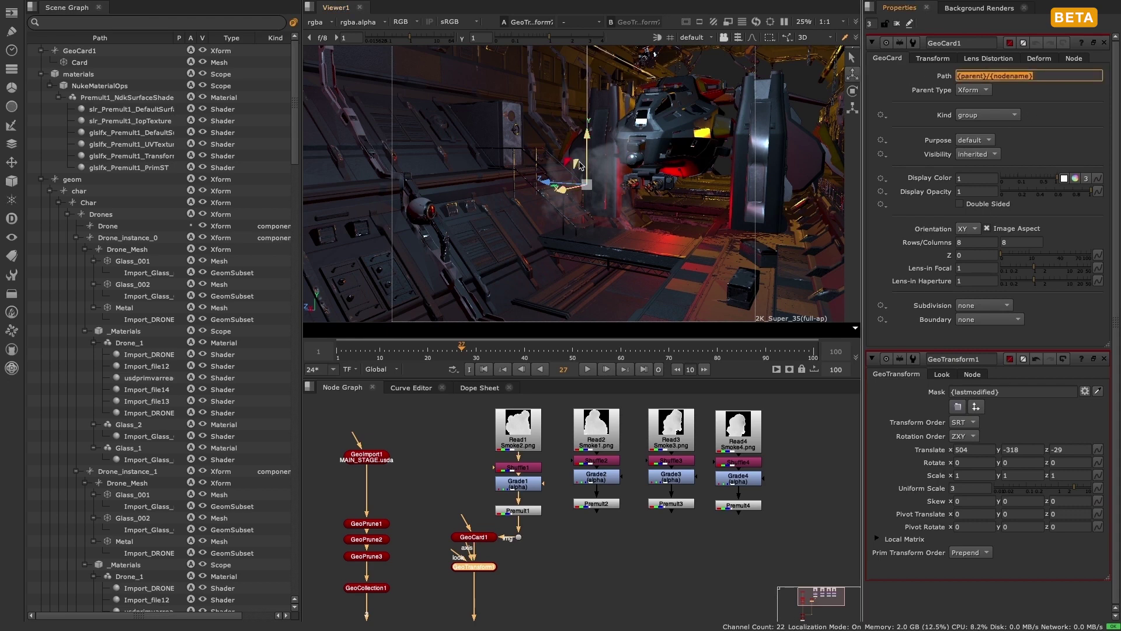
left_click(605, 169)
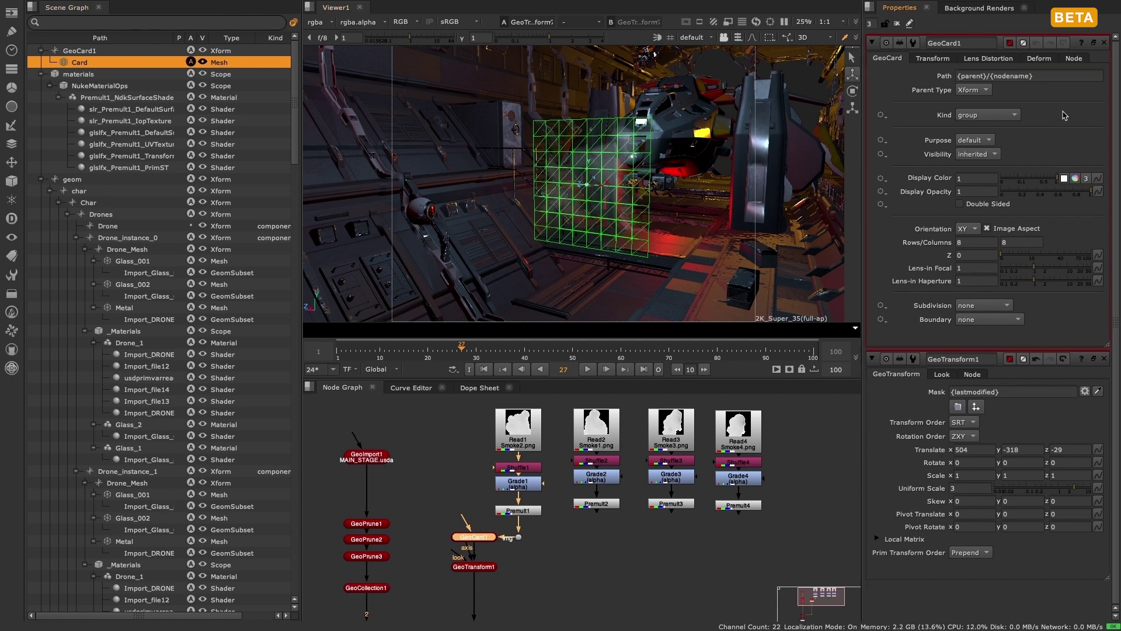
left_click(757, 262)
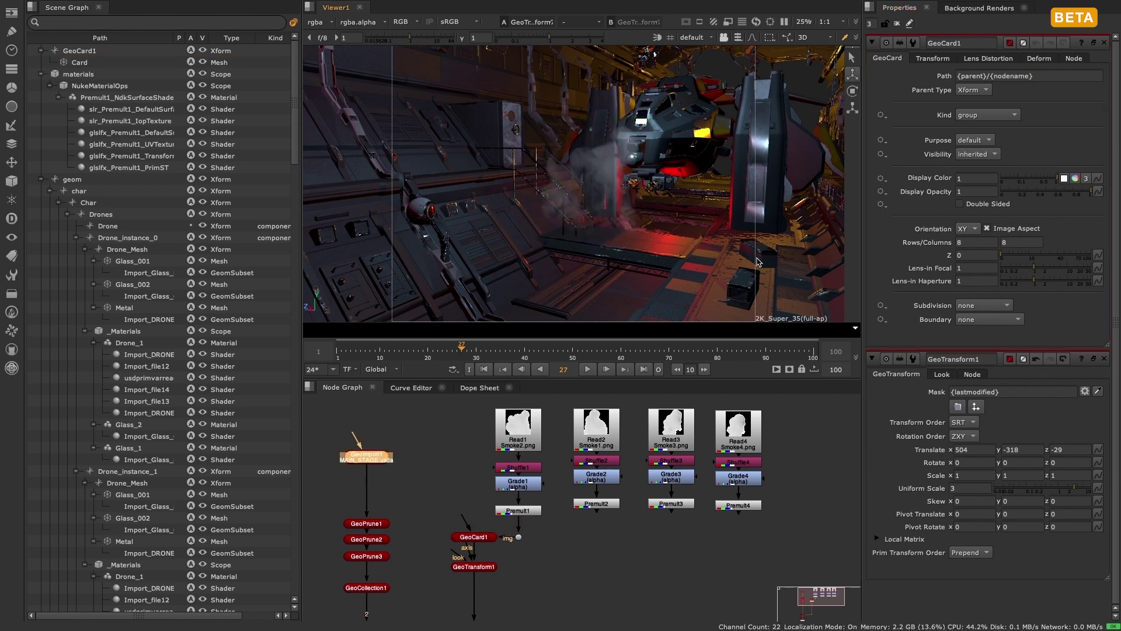
Step: Duplicate GeoCard1 and GeoTransform1 below the originals and connect the new card's image input to Premult2 through an elbow dot
left_click_drag(432, 513, 512, 577)
key("ctrl+c")
left_click(482, 592)
key("ctrl+v")
middle_click_drag(517, 589, 518, 515)
left_click_drag(501, 533, 591, 433)
left_click_drag(545, 482, 596, 533, "ctrl")
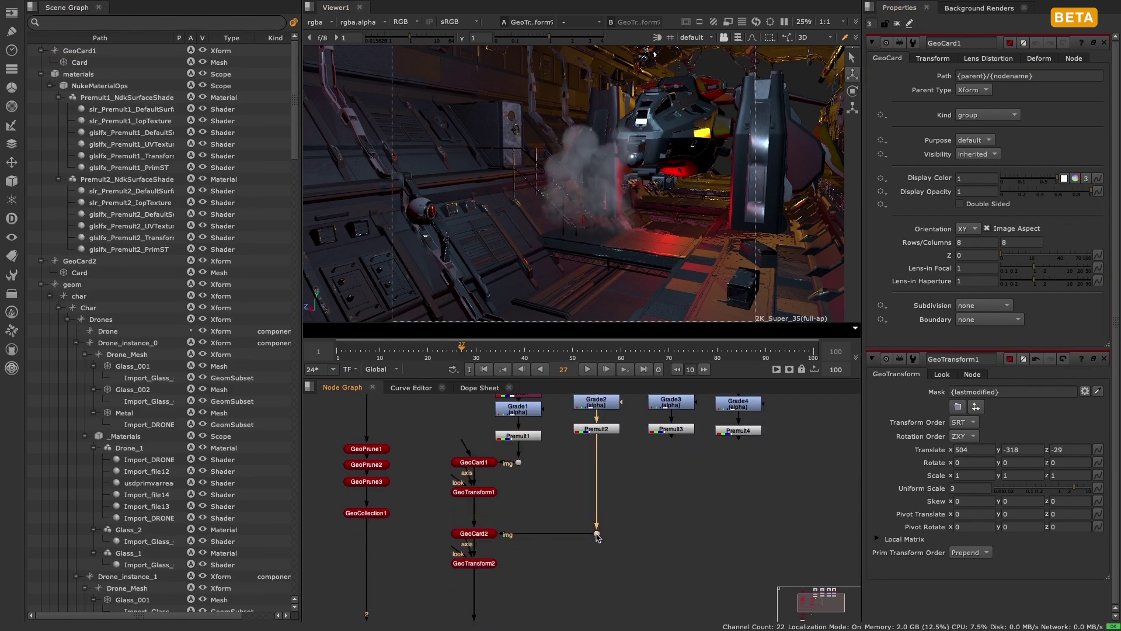
Step: Add a third card and transform pair to the chain and connect its image input to Premult3
left_click_drag(565, 568, 488, 534)
left_click_drag(501, 528, 665, 430)
middle_click_drag(560, 601, 568, 483)
left_click_drag(516, 611, 350, 501)
left_click_drag(382, 528, 383, 609)
Step: Paste a fourth card and transform pair at the end of the chain and connect its image input to Premult4 through an elbow dot
left_click(543, 575)
key("ctrl+v")
left_click_drag(550, 570, 492, 530)
left_click(607, 520)
middle_click_drag(607, 520, 533, 568)
scroll(533, 568, "down", 1)
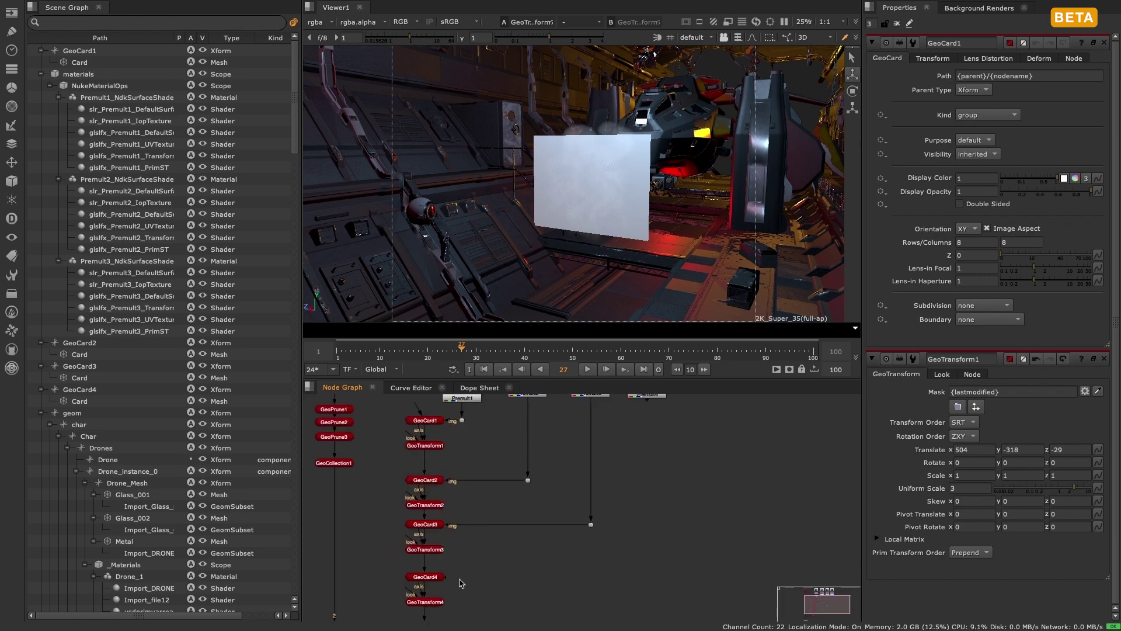
left_click_drag(455, 578, 645, 397)
left_click_drag(546, 486, 648, 577, "ctrl")
middle_click_drag(722, 476, 738, 508)
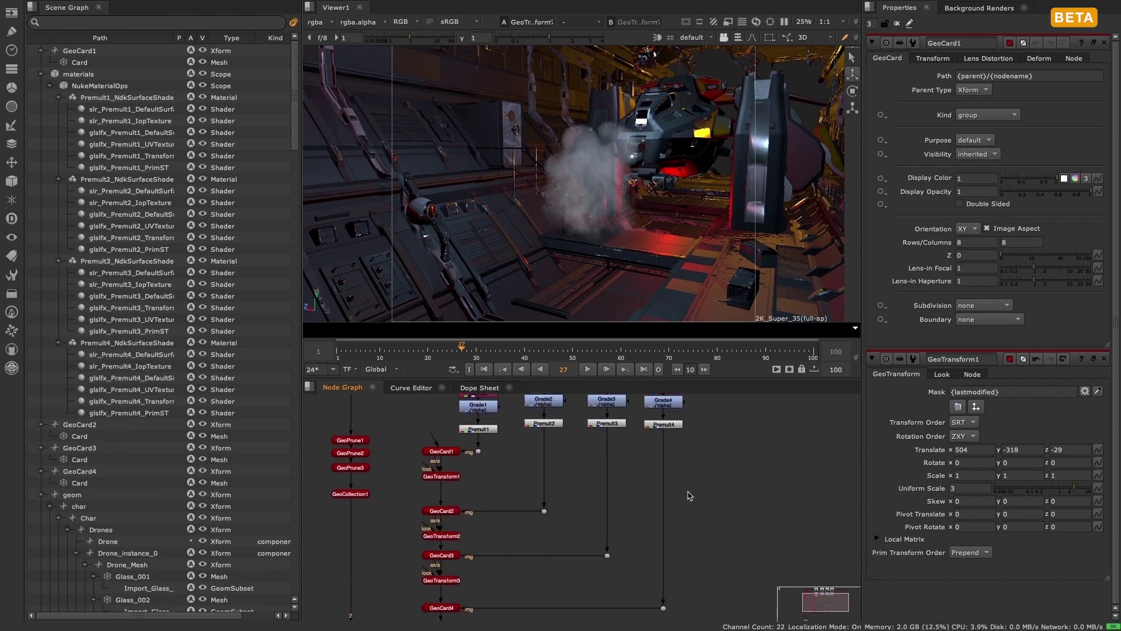
Step: Set GeoCard1's path to /smoke/smoke001
left_click_drag(1042, 75, 879, 76)
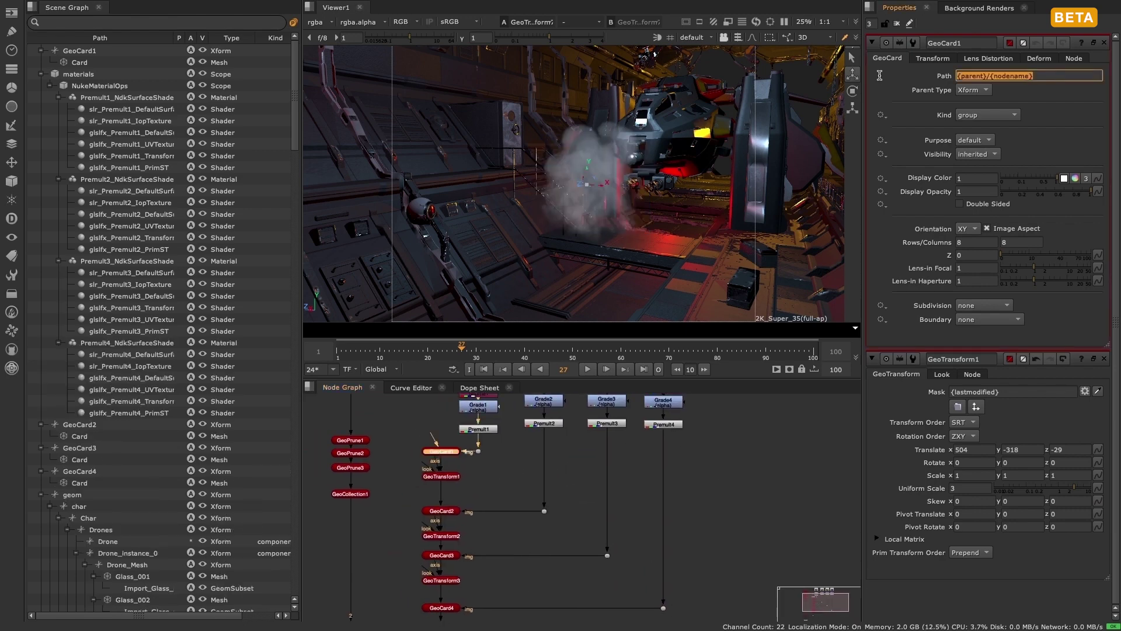
type("/smoke/smoke001")
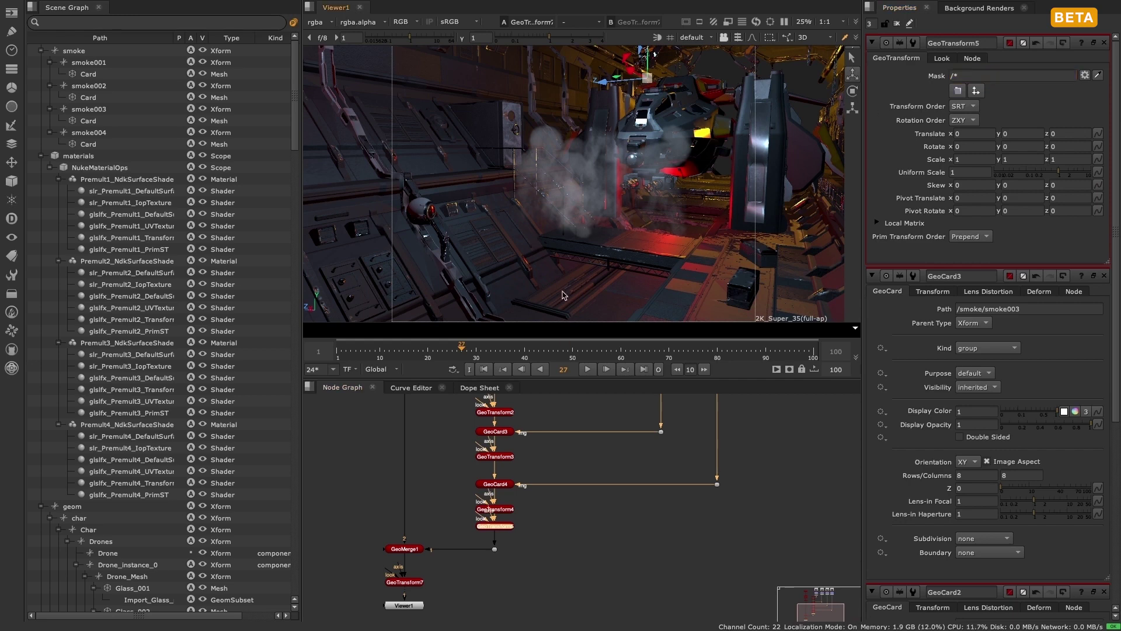
Step: View GeoTransform5's output alone, shift the smoke cards to an X translate of -85, and switch the viewer back to GeoTransform7
key("1")
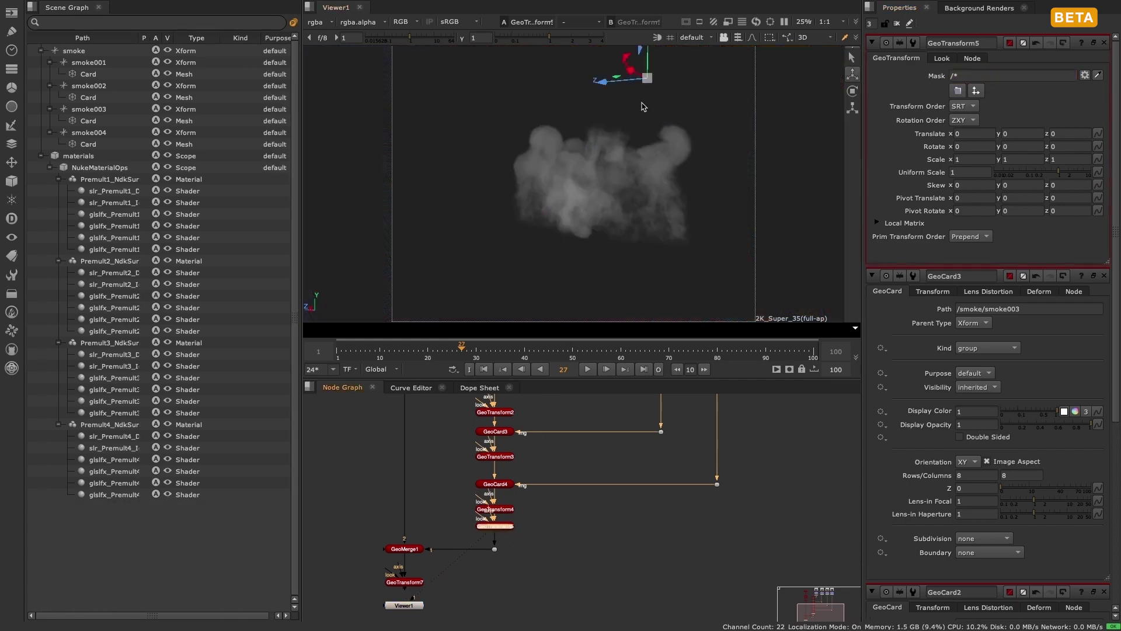
left_click_drag(629, 71, 635, 70)
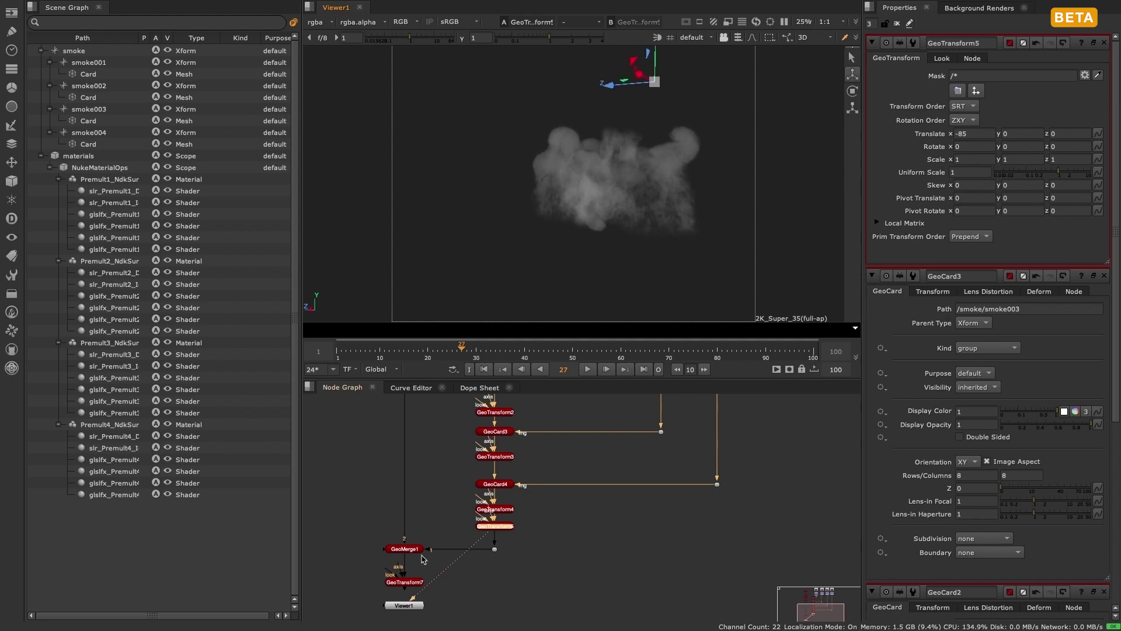
left_click(405, 581)
key("1")
Step: Move all smoke cards together with GeoTransform5 to an X translate of 206
left_click(496, 526)
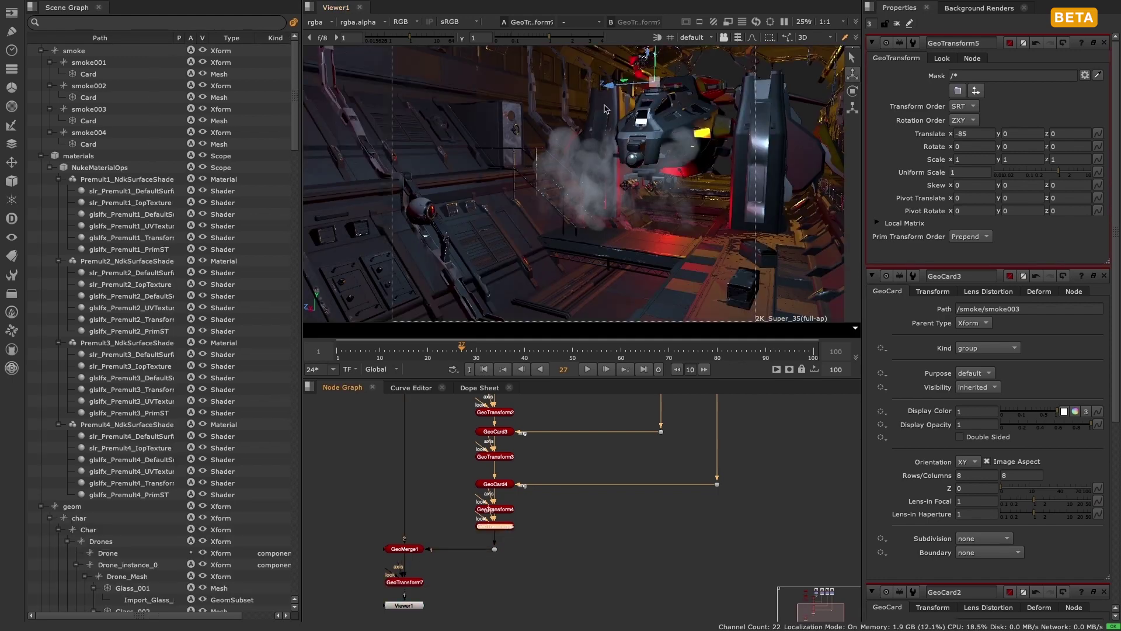
left_click_drag(593, 76, 483, 105)
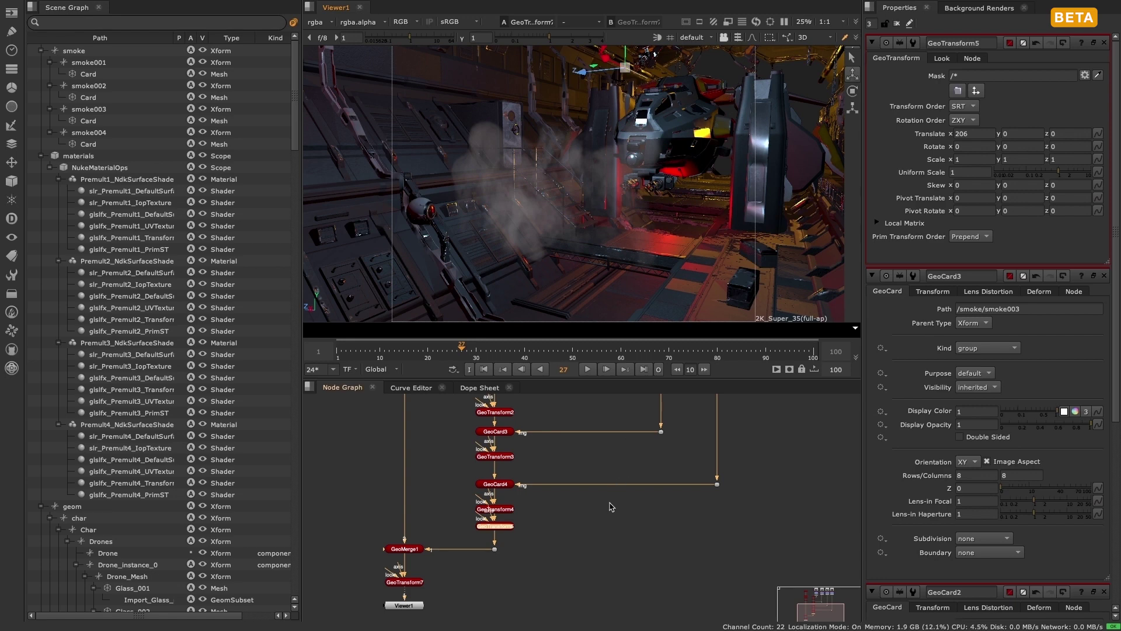
left_click(606, 519)
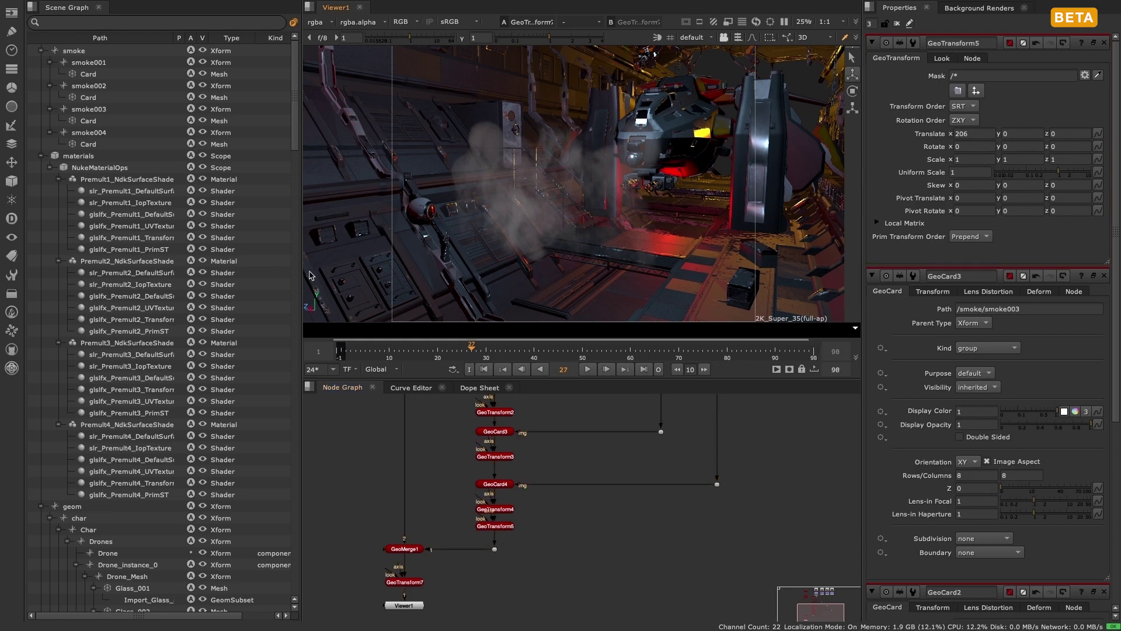
Step: Set GeoTransform5's mask to /smoke using the scene graph entry and move the masked cards to an X translate of 300
left_click(76, 51)
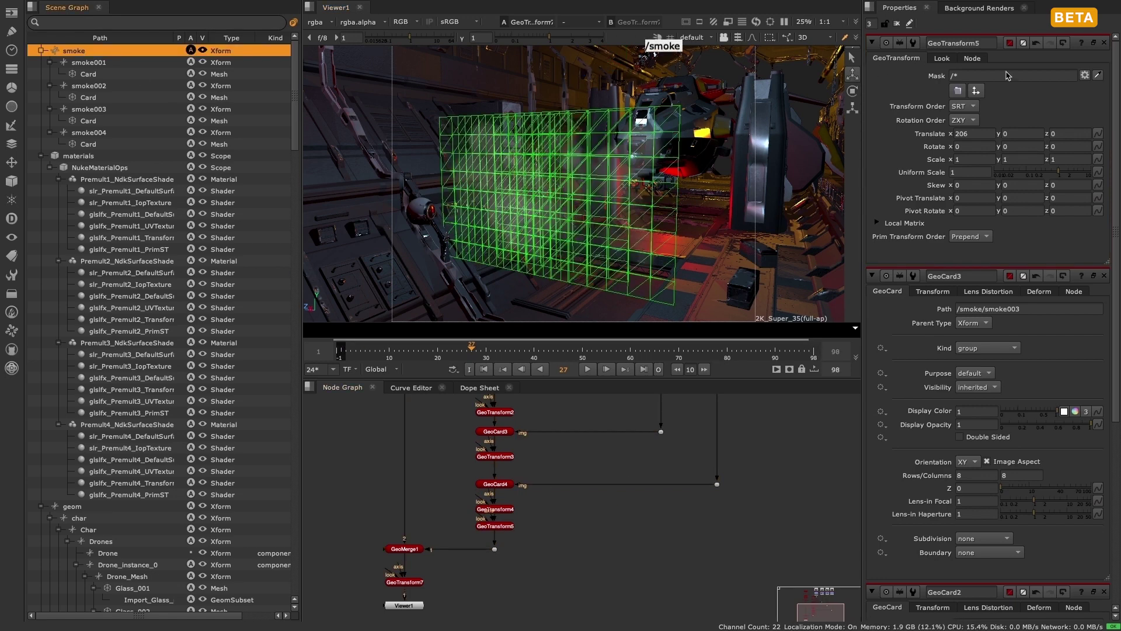
left_click_drag(1006, 87, 1003, 84)
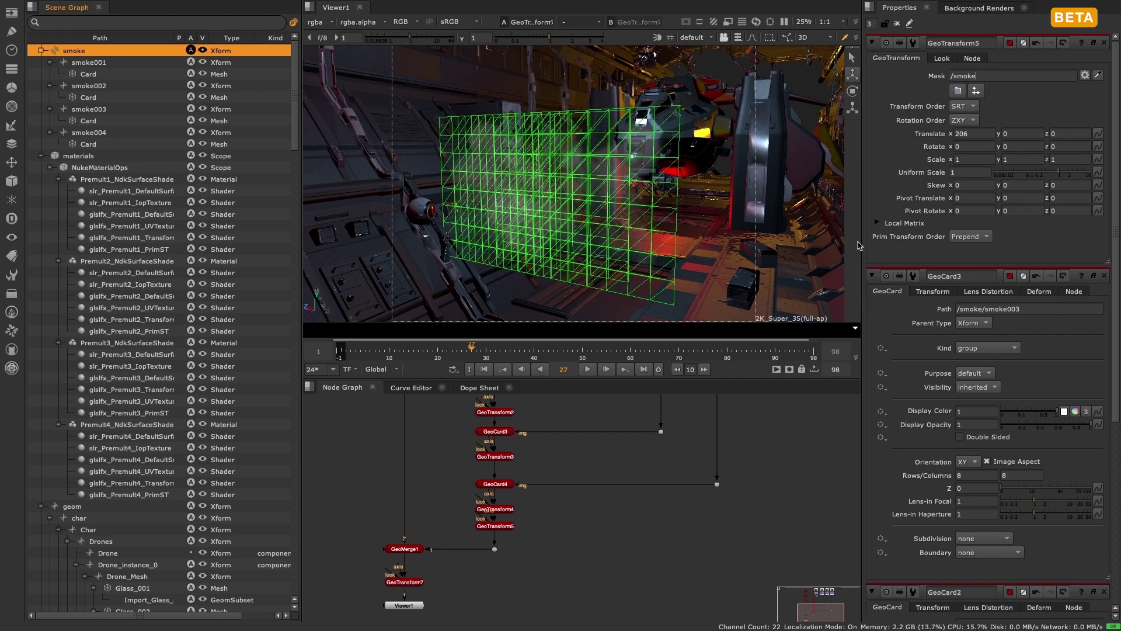
left_click(607, 61)
left_click_drag(581, 57, 542, 63)
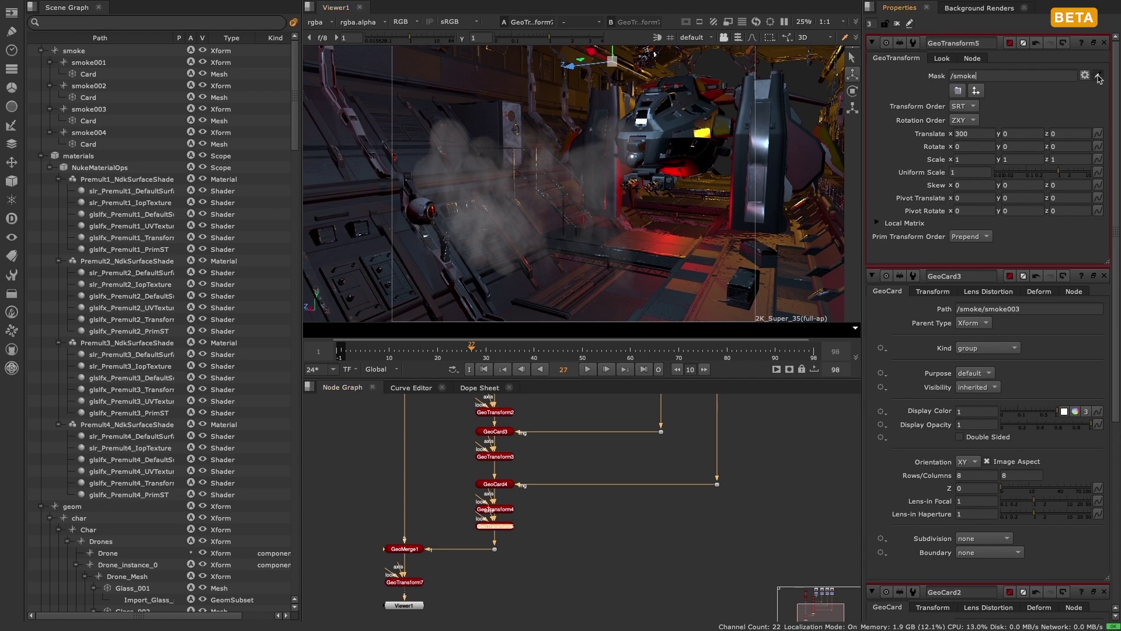
Step: Add /smoke/smoke001 to GeoTransform5's mask by picking its card in the 3D view
left_click(578, 180, "shift")
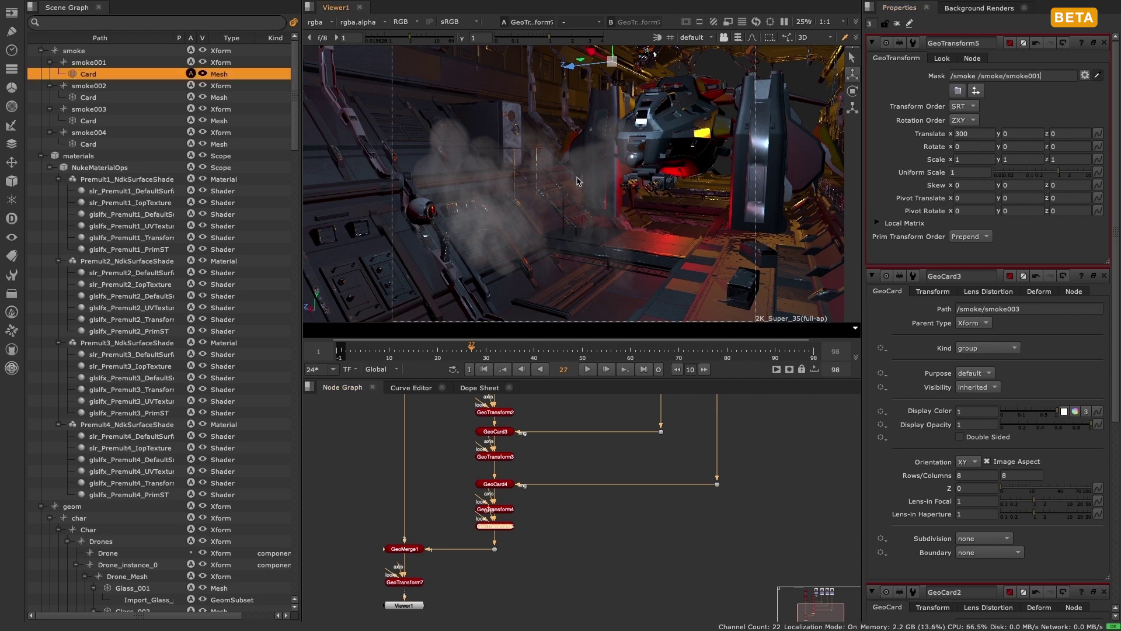
Step: Add another smoke card to GeoTransform5's mask by picking it in the 3D view
left_click(519, 199, "shift")
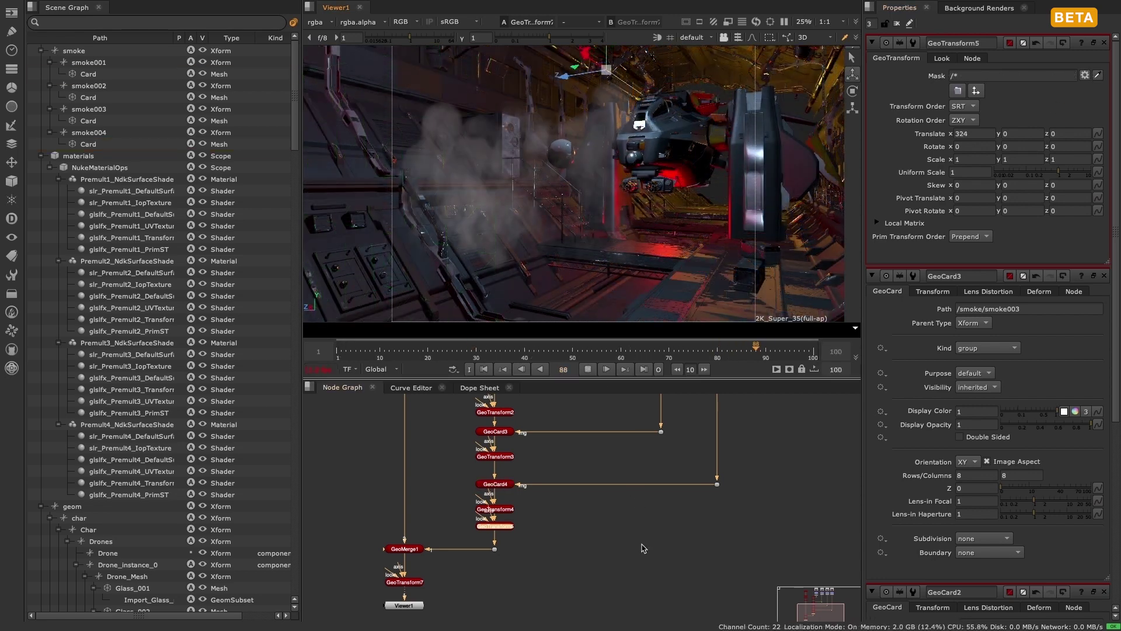
left_click(640, 544)
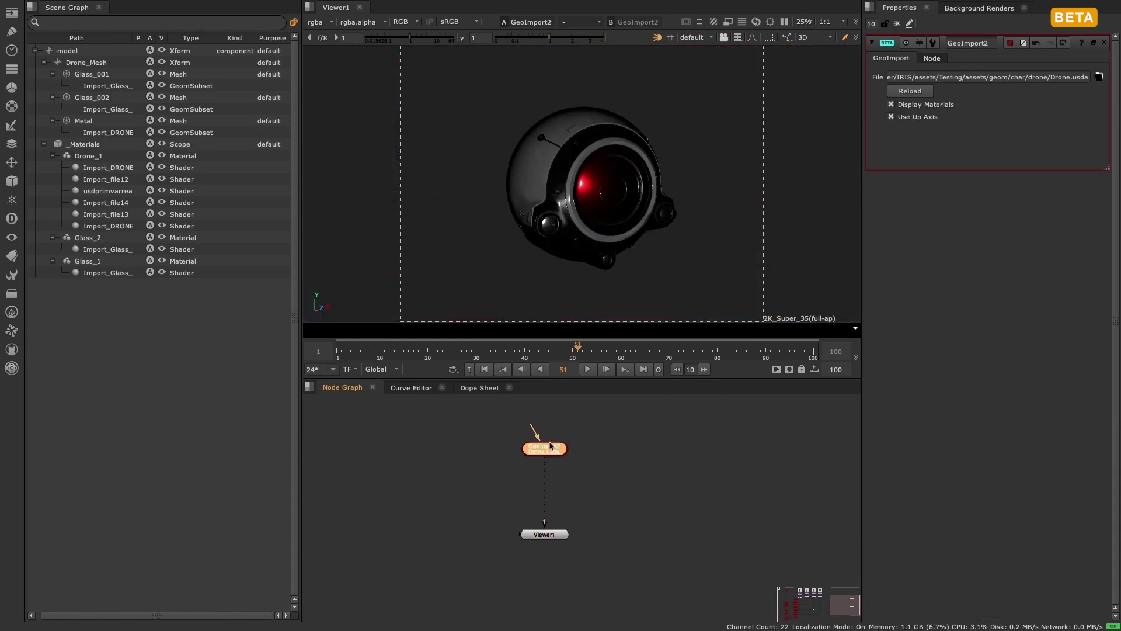
Step: Add a GeoDrawMode node after the drone's GeoImport2 and set its Draw Mode to Bounds
key("Tab")
type("geodra")
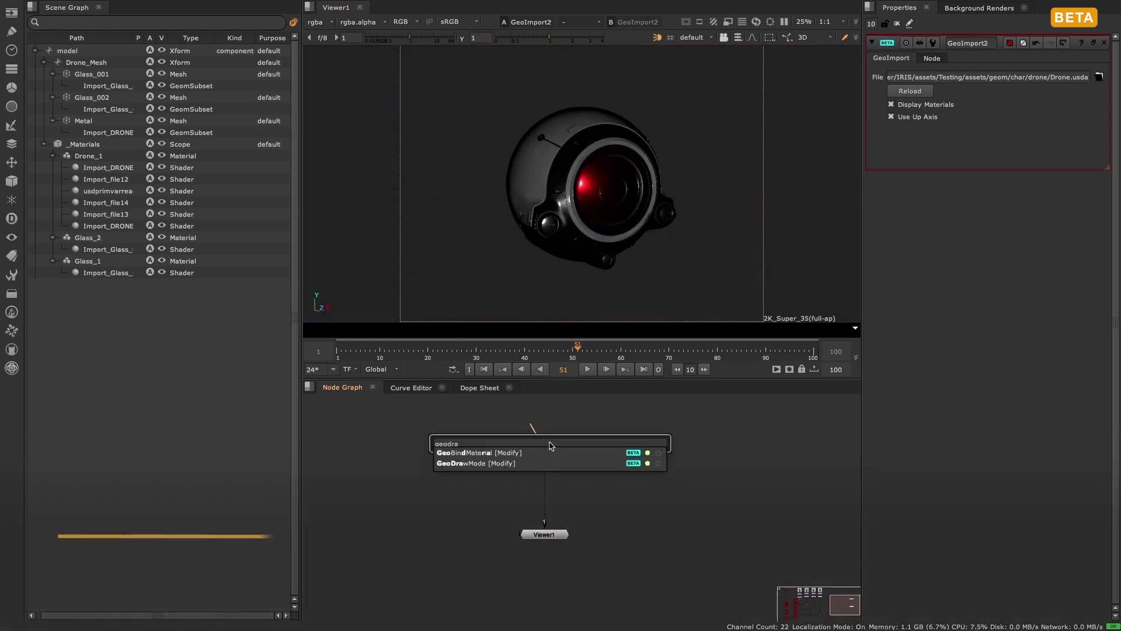
left_click(549, 463)
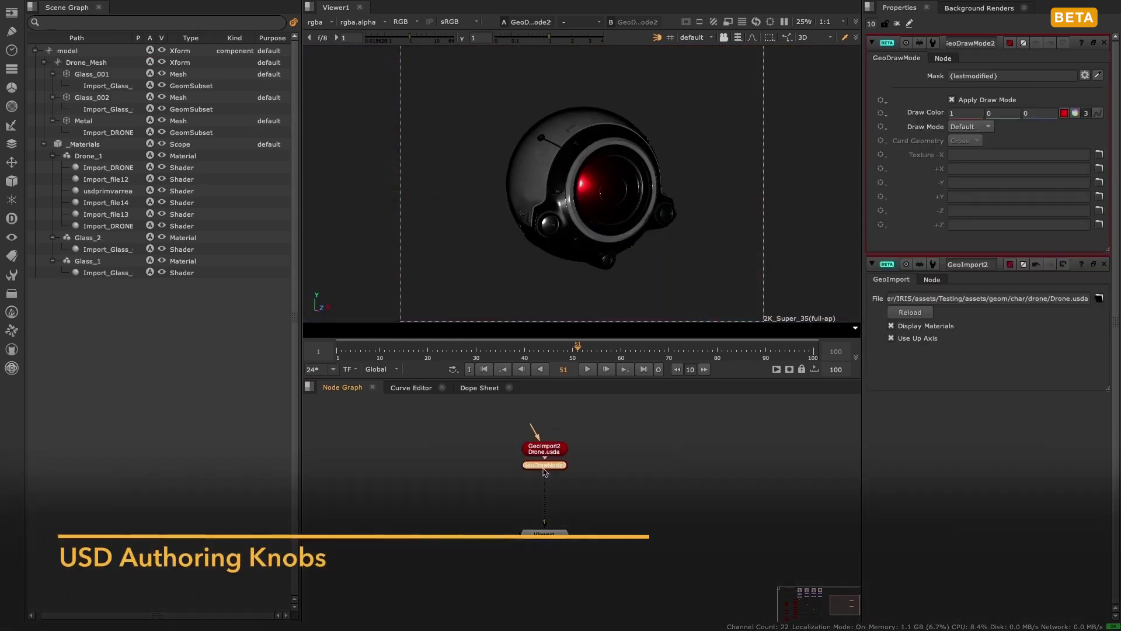
left_click(969, 127)
left_click(988, 113)
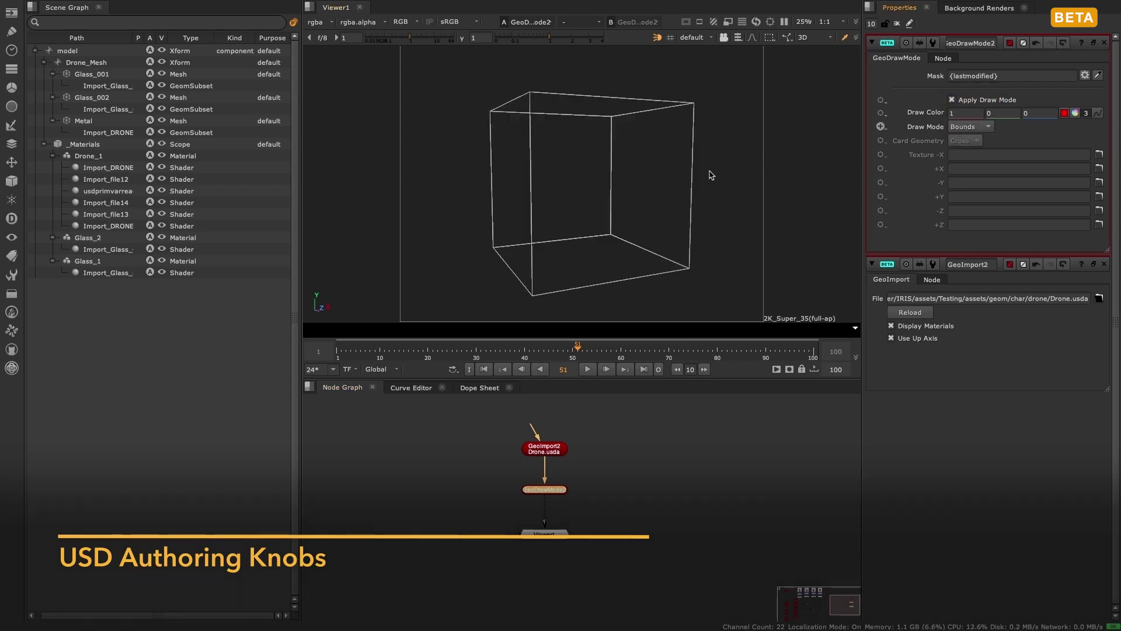
Step: Switch the Draw Mode knob's USD authoring state to No Change and back to Set
left_click(881, 126)
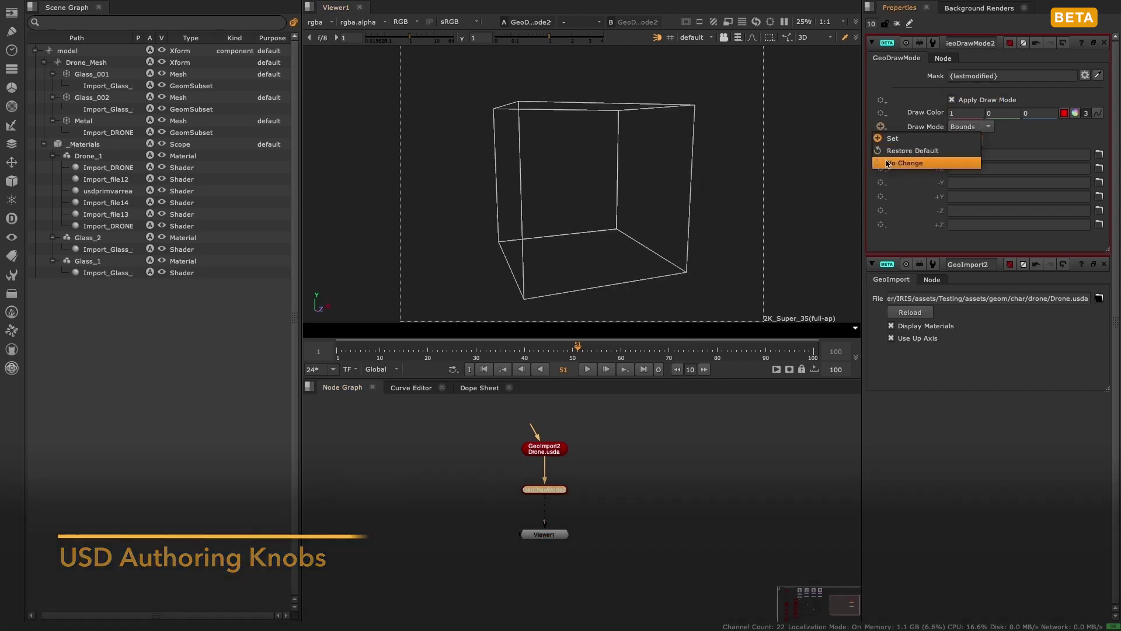
left_click(904, 162)
left_click(880, 126)
left_click(892, 138)
Step: Set the GeoDrawMode node's Draw Mode to Cards and adjust its Draw Color on the color wheel
left_click(969, 127)
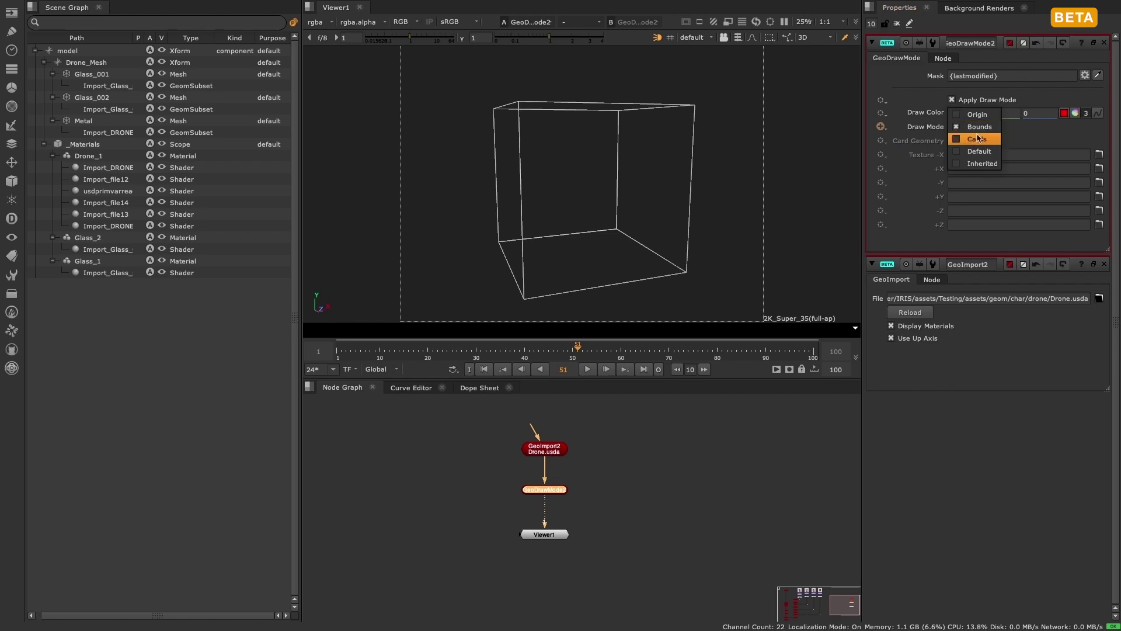
left_click(989, 140)
left_click(1074, 113)
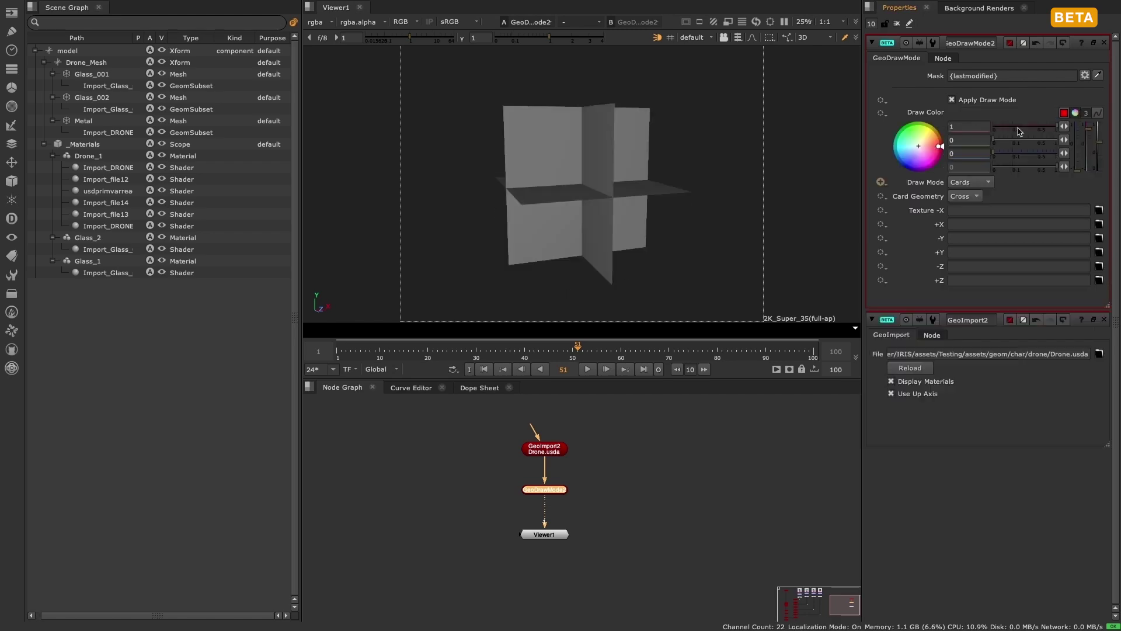
mouse_move(929, 147)
left_mouse_down()
mouse_move(977, 175)
mouse_move(940, 145)
left_mouse_up()
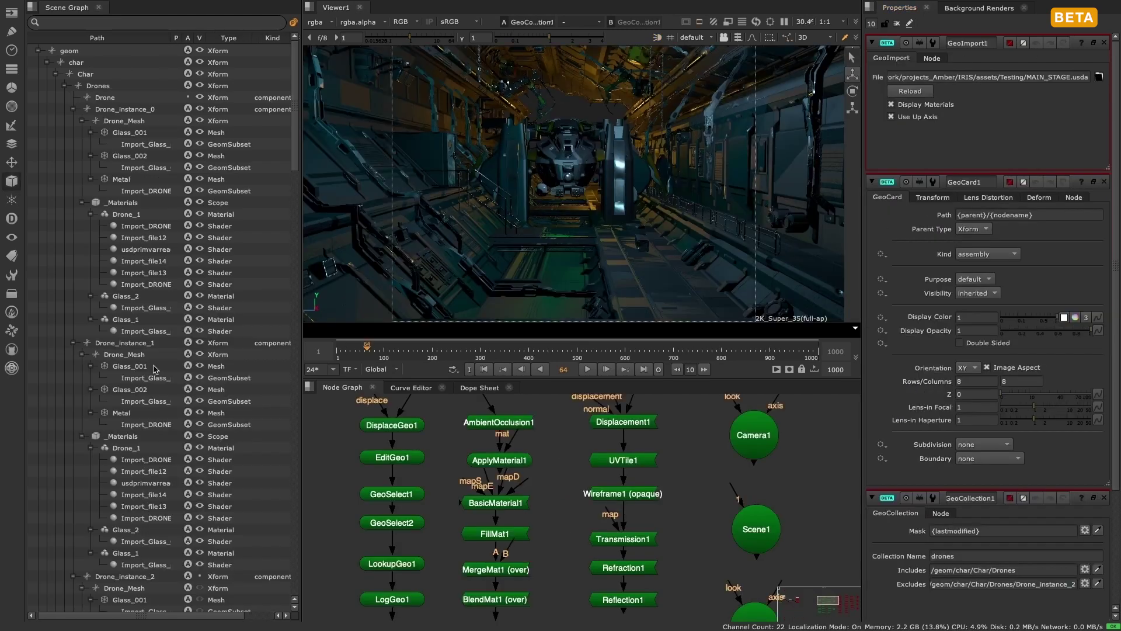
Step: Examine the available 3D Classic nodes, including the Shader group, and the classic and new 3D nodes laid out in the node graph
left_click(12, 181)
mouse_move(70, 181)
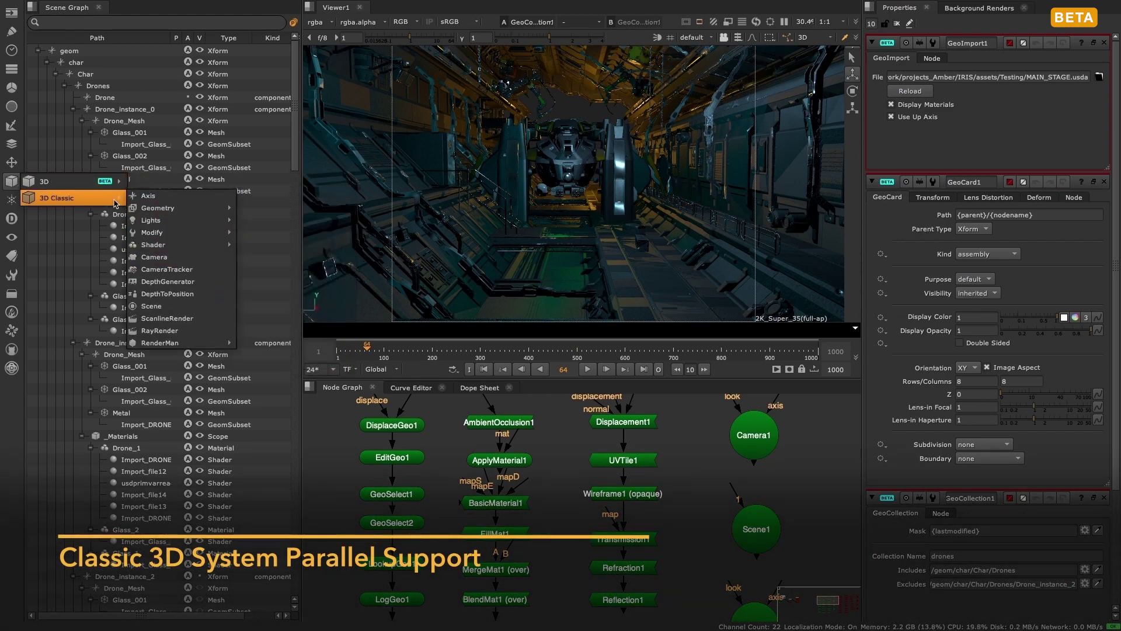
mouse_move(174, 216)
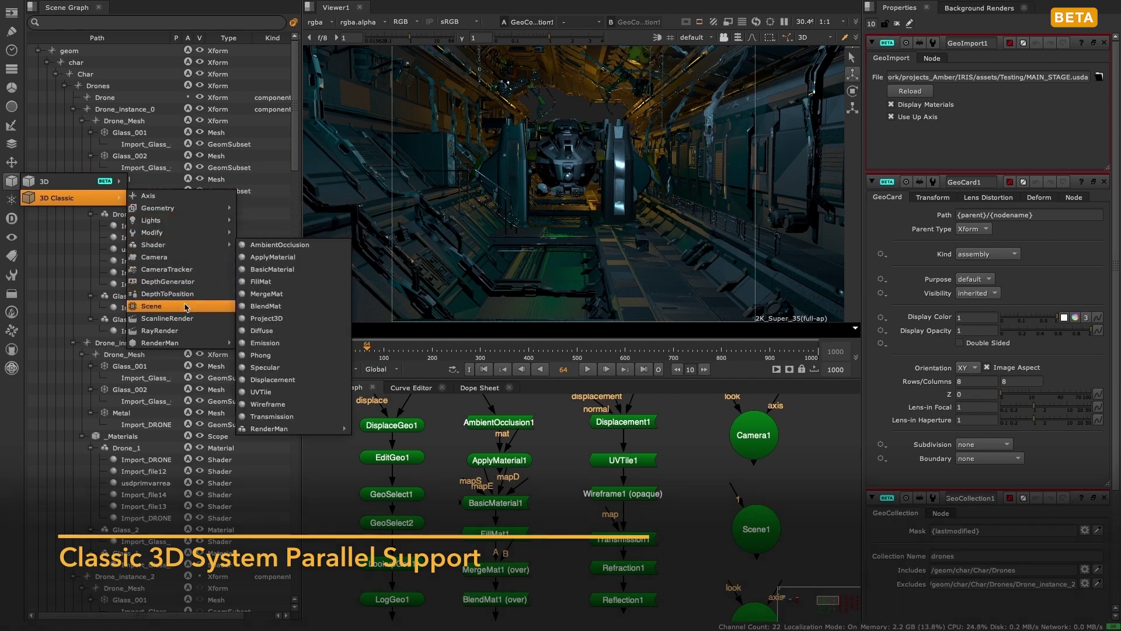
mouse_move(160, 343)
left_click(359, 470)
middle_click_drag(469, 478, 410, 426)
middle_click_drag(607, 489, 488, 434)
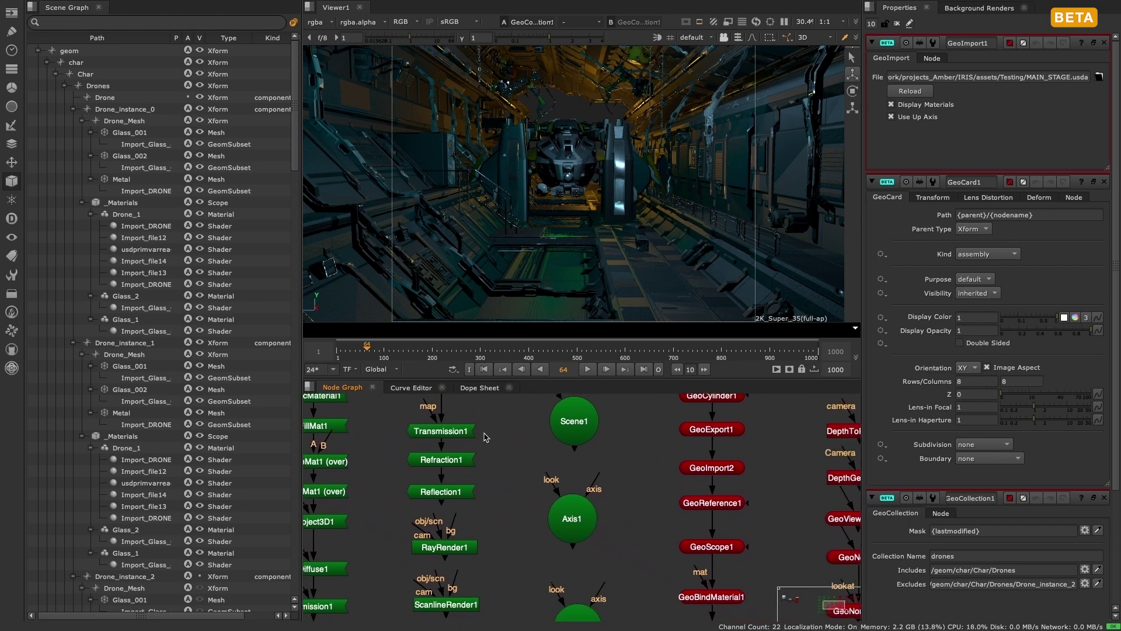
middle_click_drag(690, 500, 558, 453)
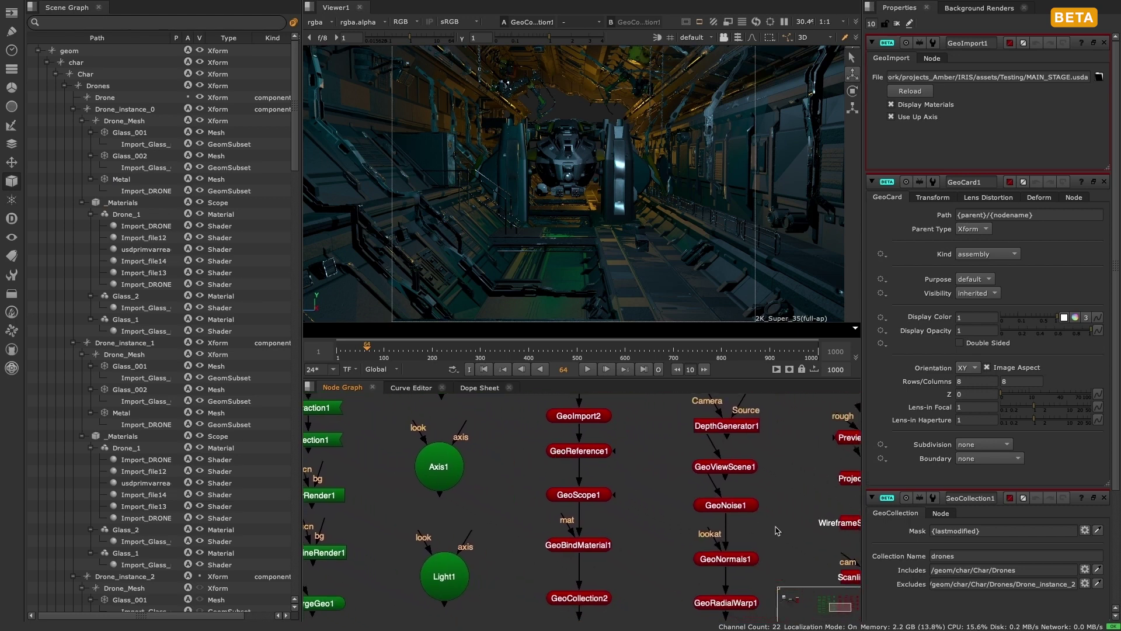
middle_click_drag(777, 530, 668, 498)
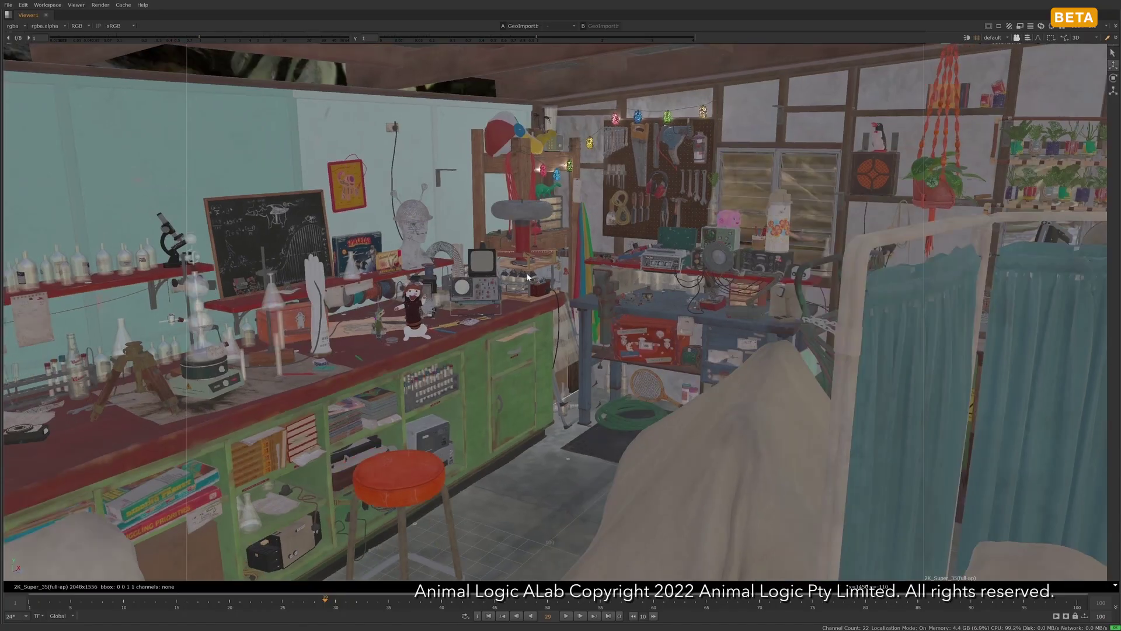
Step: Examine the imported ALab scene in the 3D view, focusing on the workbench around the chalkboard and microscope
left_click_drag(528, 277, 380, 294, "ctrl")
scroll(382, 301, "up", 3)
left_click_drag(409, 368, 468, 366, "ctrl")
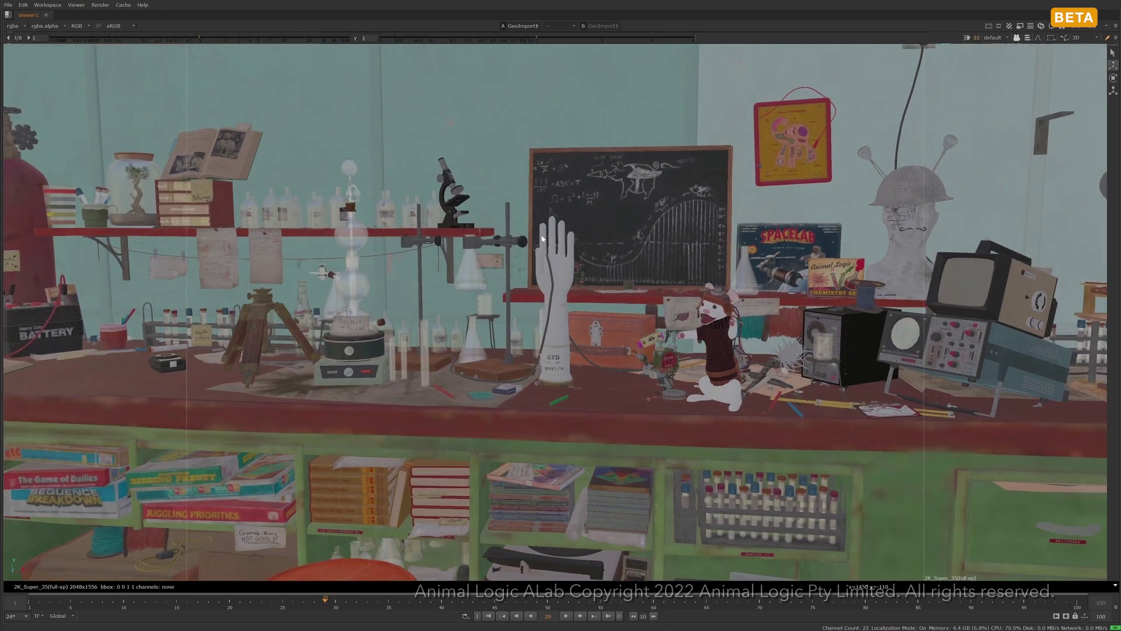